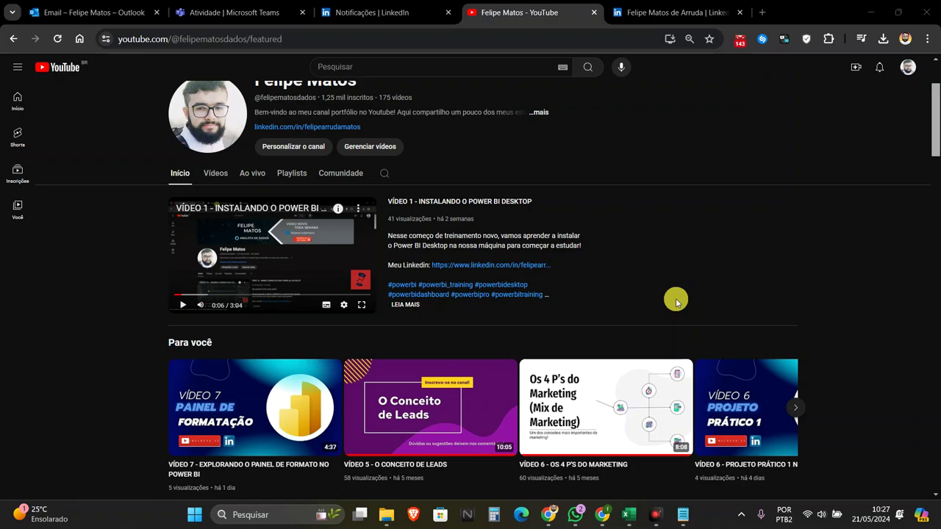
Step: Scroll the YouTube channel page and glance at its About details
scroll(676, 301, up, 2)
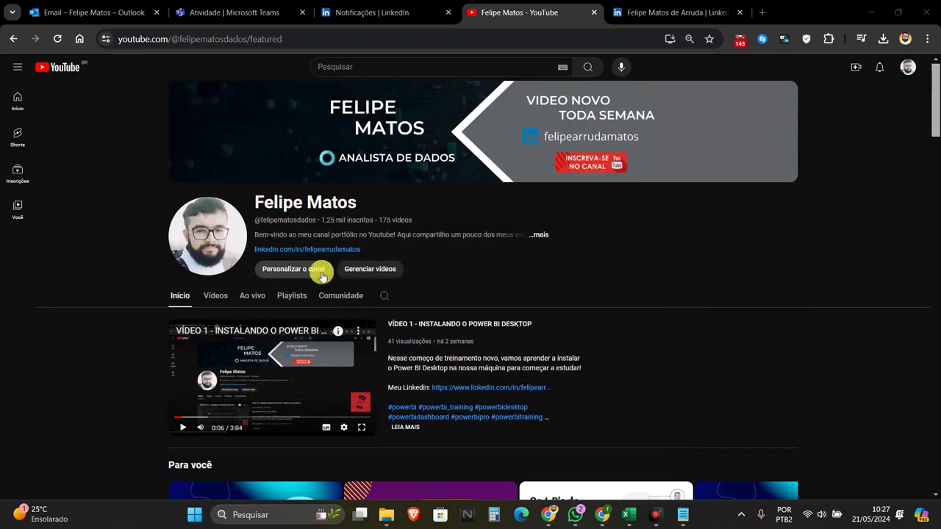
click(538, 235)
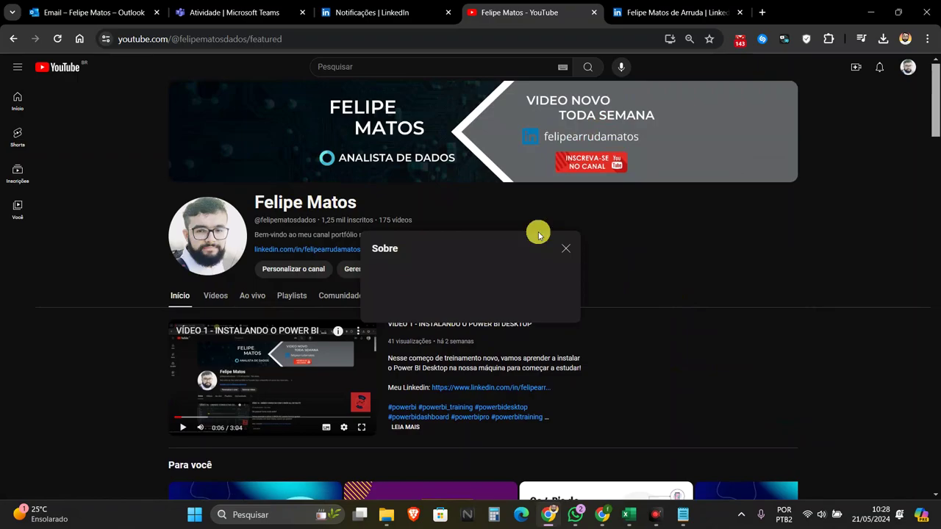
click(565, 249)
scroll(749, 225, down, 5)
scroll(830, 211, down, 3)
scroll(838, 227, down, 2)
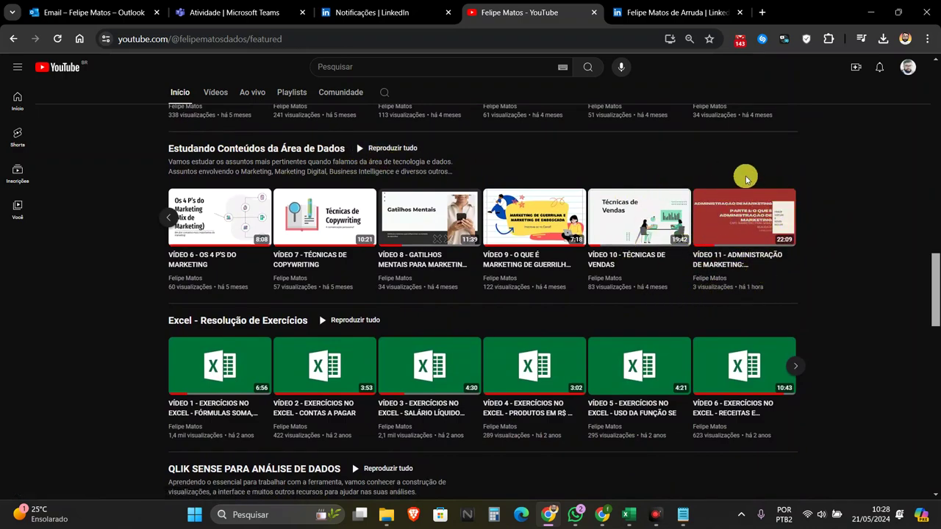
Step: Scroll back up the channel page, check the LinkedIn tab, then bring up the Projeto_Relatório workbook
scroll(745, 179, up, 1)
scroll(744, 184, up, 7)
scroll(743, 193, up, 2)
scroll(743, 192, down, 2)
scroll(713, 99, up, 3)
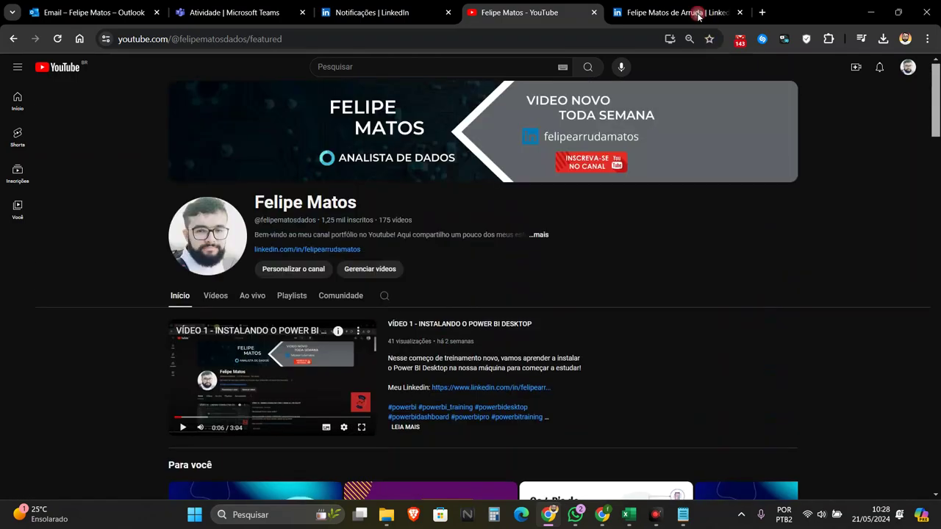
click(688, 12)
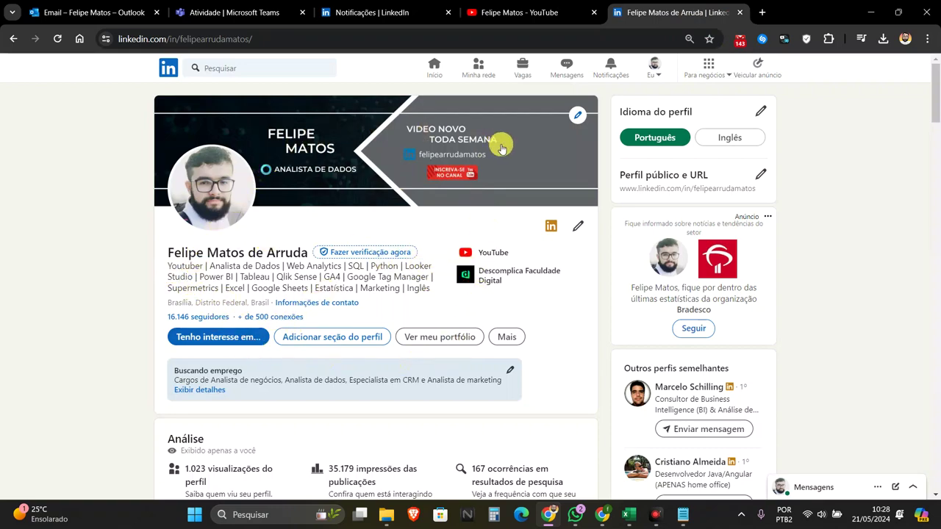
click(628, 514)
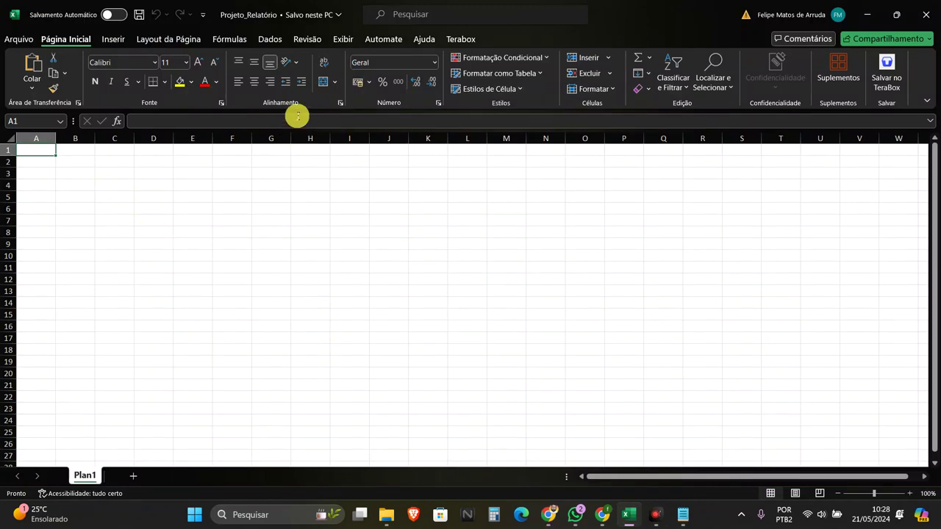
Step: Rename the Plan1 sheet tab to Vendas
click(269, 39)
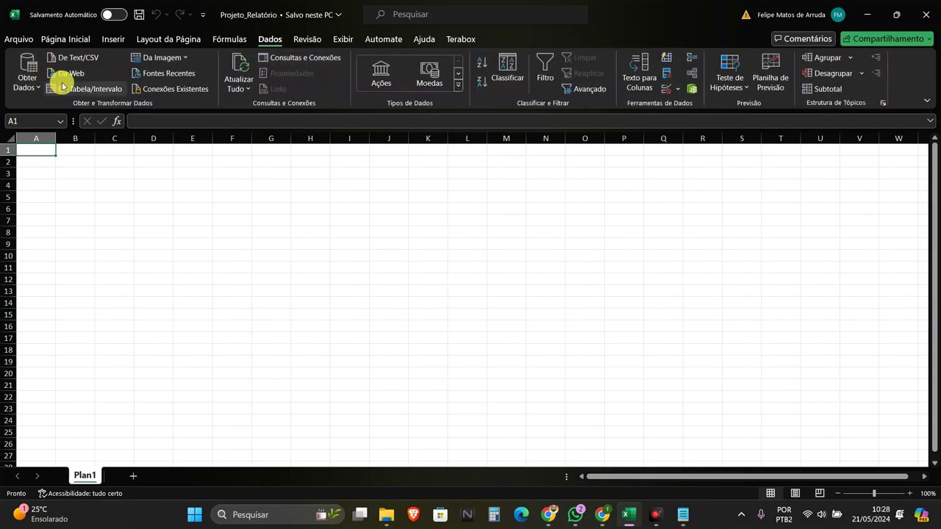
click(83, 41)
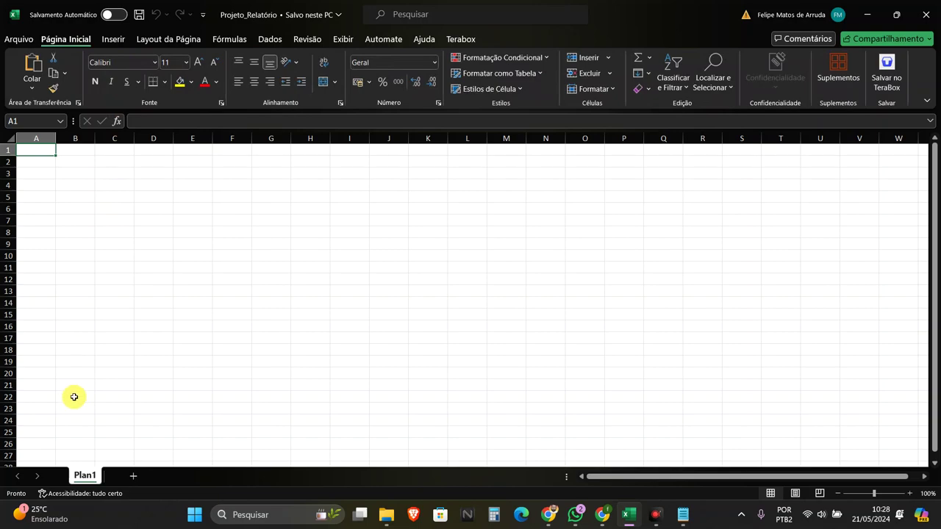
double_click(83, 476)
text(Vendas)
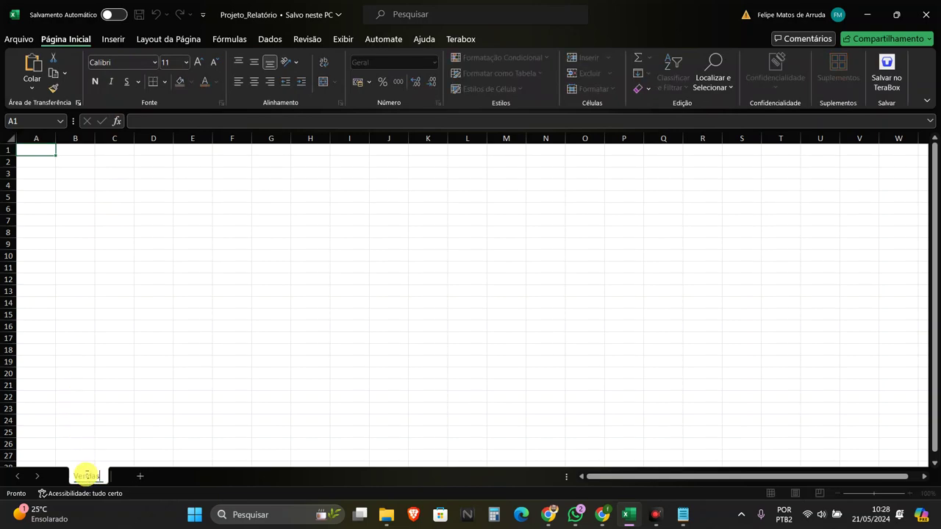
key(Return)
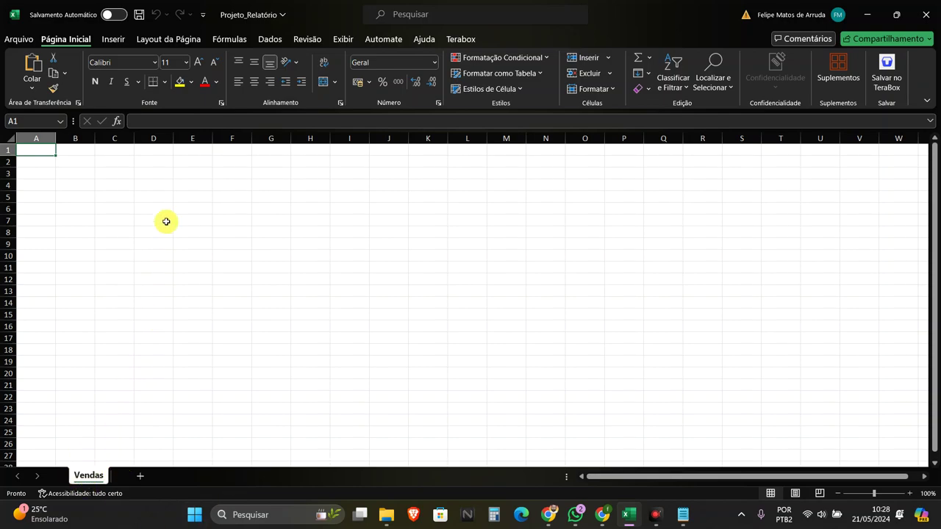
Step: Choose Dados > Obter Dados > De Arquivo > De Text/CSV
click(270, 40)
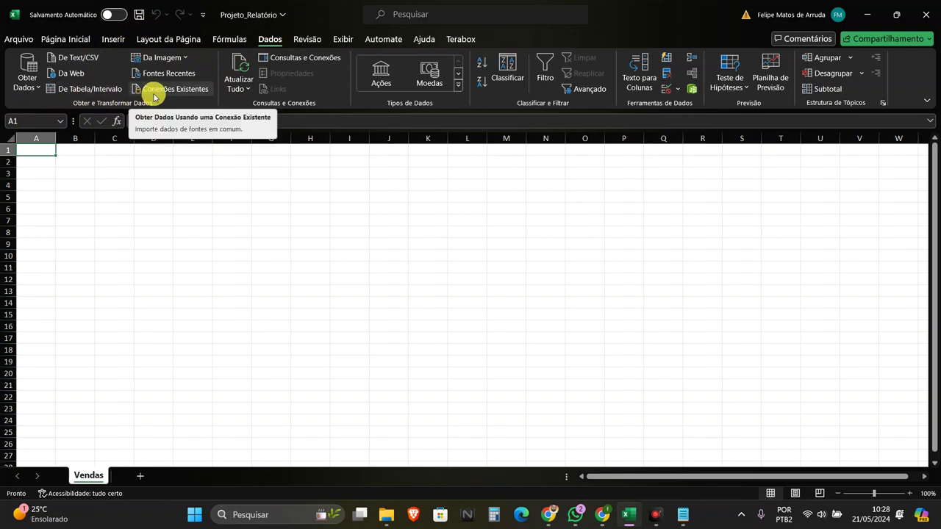
click(27, 76)
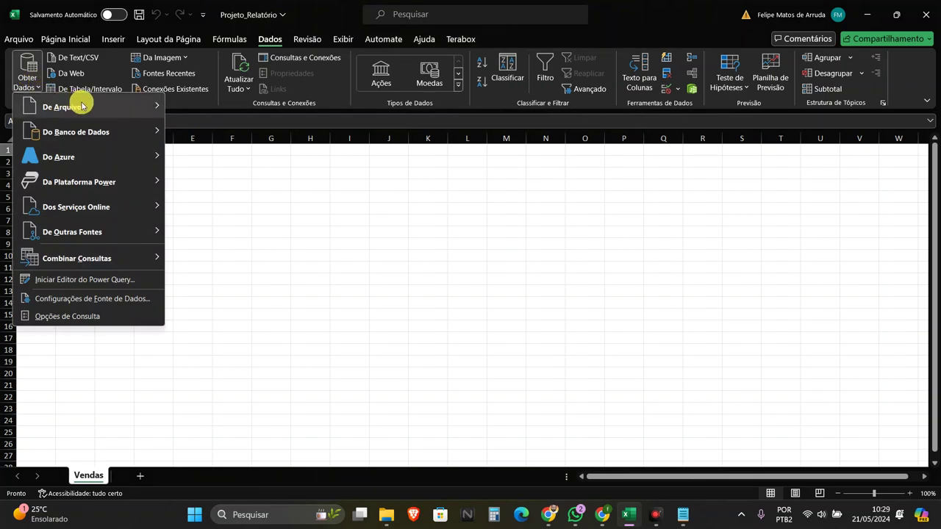
mouse_move(82, 106)
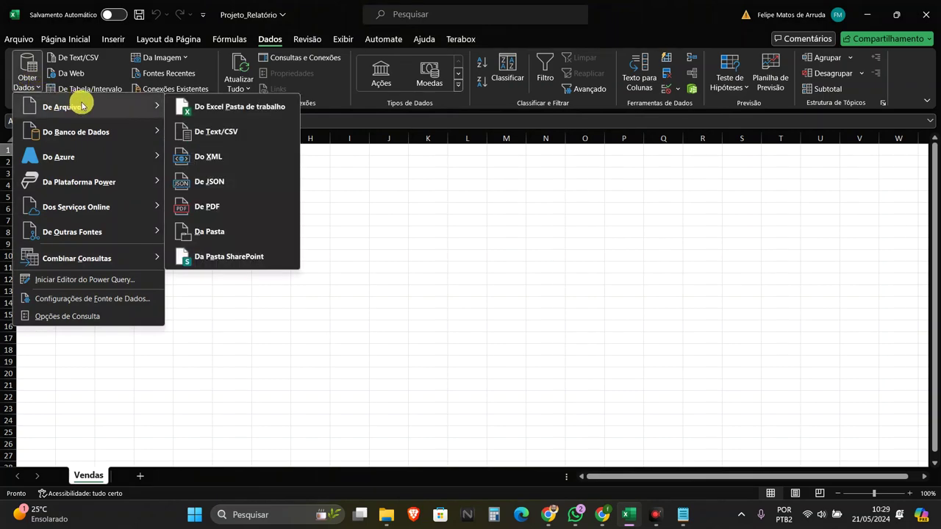
click(255, 129)
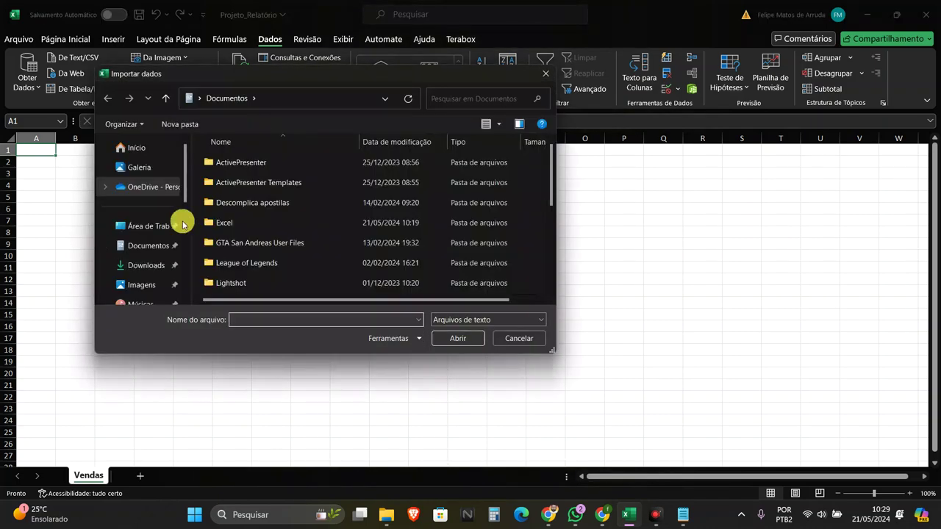
Step: Select Vendas.csv from the Documentos > Excel folder
scroll(258, 200, down, 1)
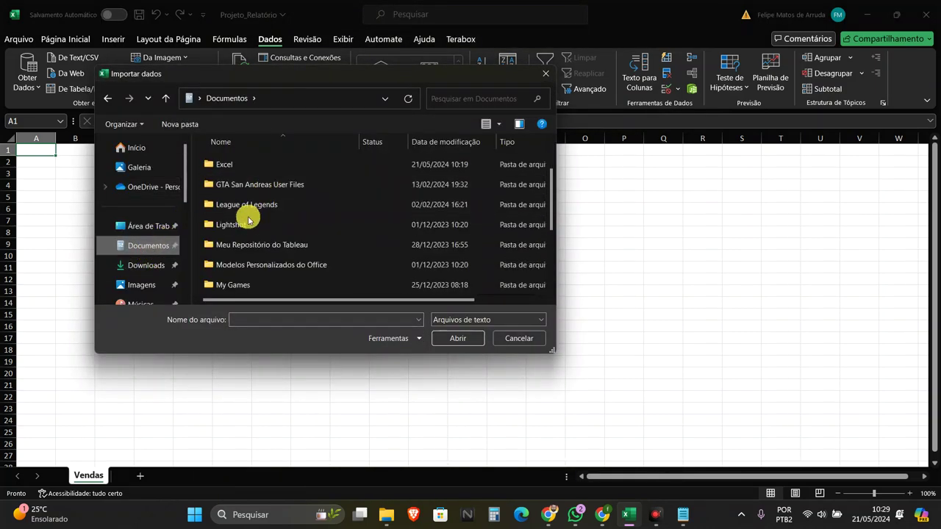
double_click(230, 162)
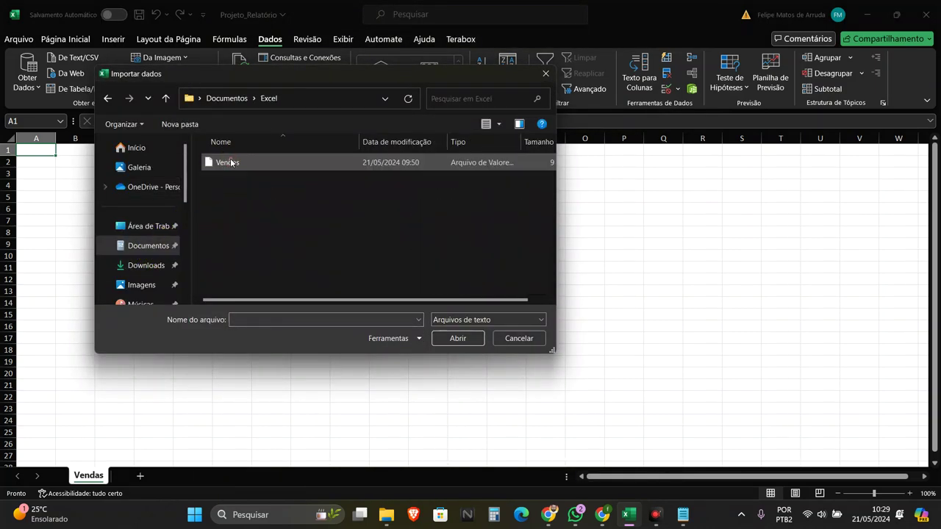
double_click(475, 163)
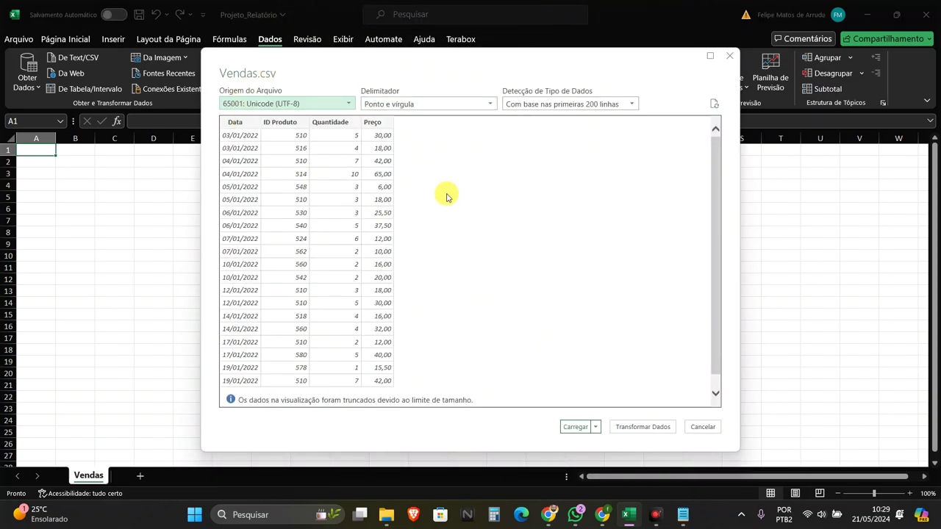
Step: Keep 65001 UTF-8 origin and semicolon delimiter for Vendas.csv, then load it
click(340, 102)
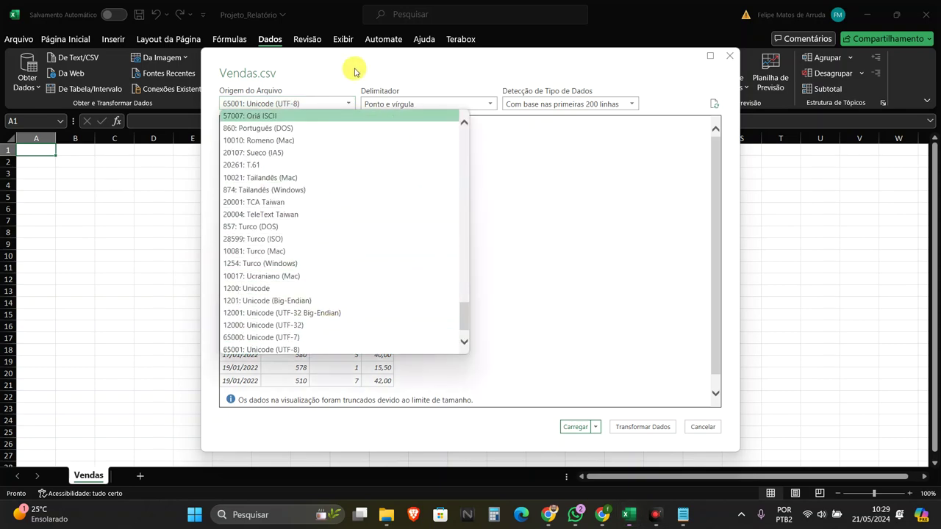
click(406, 95)
click(377, 103)
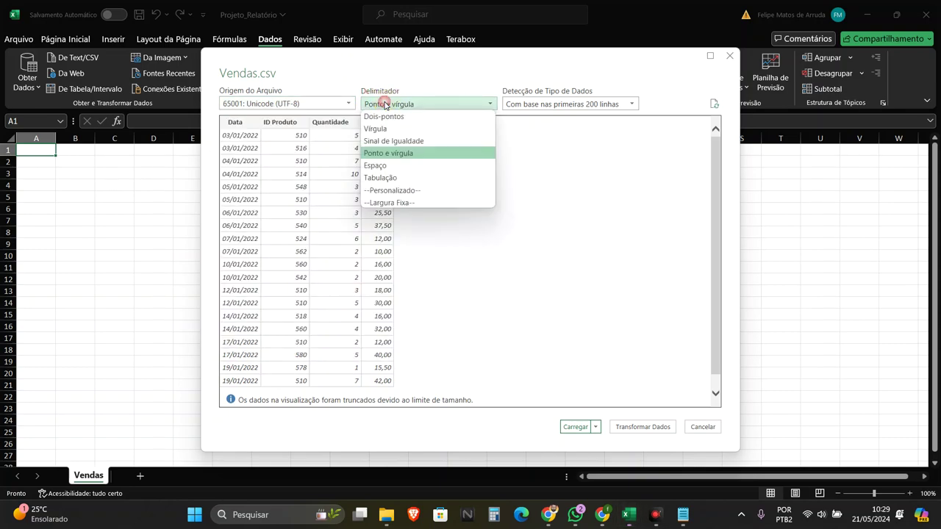
click(344, 102)
click(344, 102)
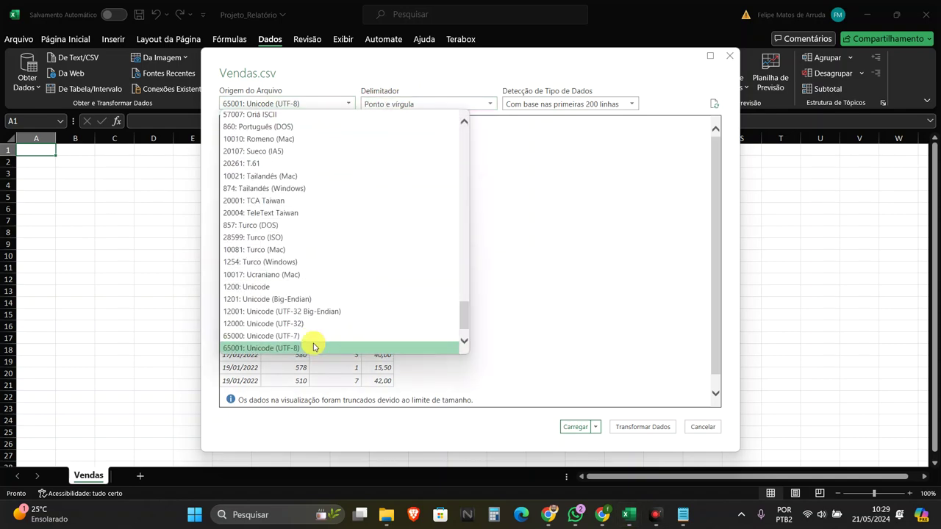
scroll(254, 349, down, 1)
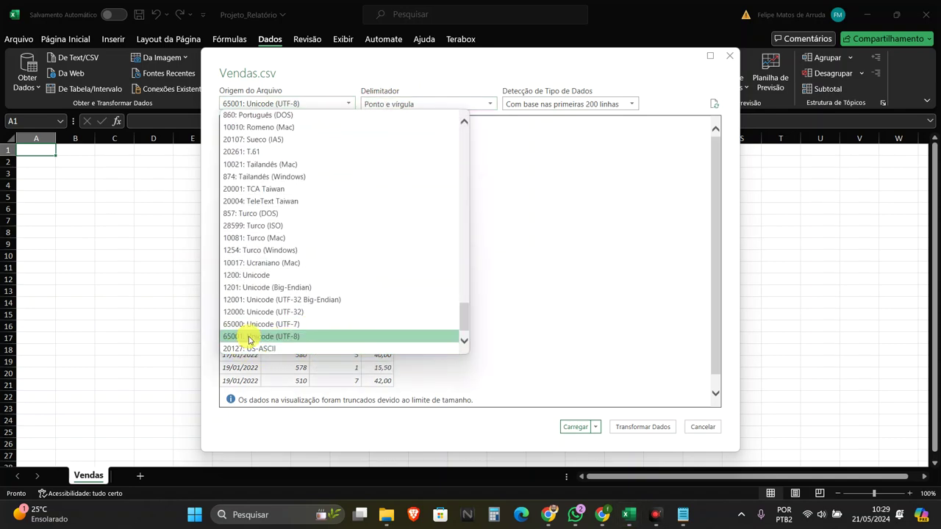
click(287, 335)
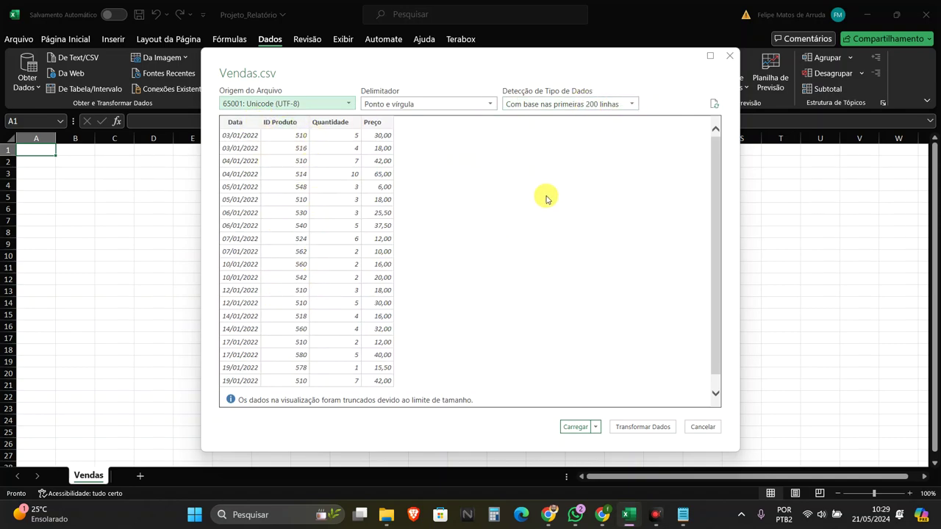
click(586, 424)
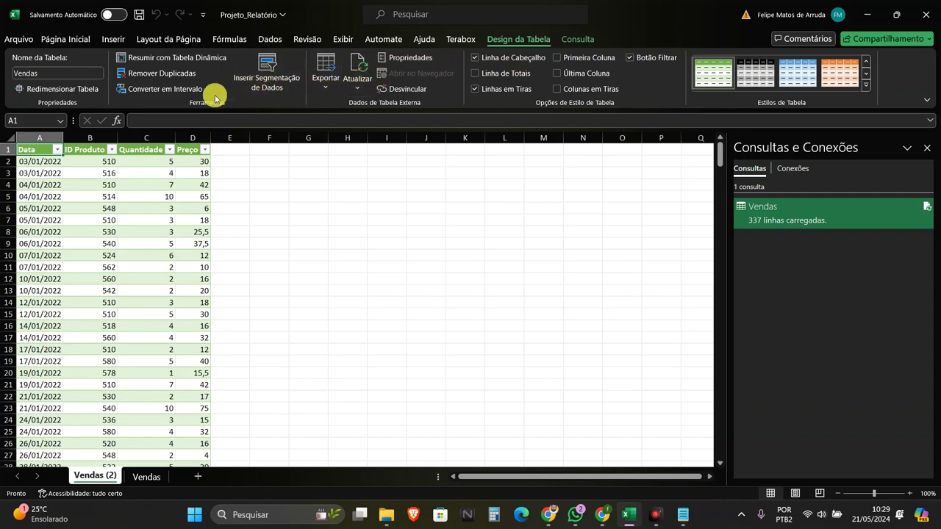
Step: Overwrite the Quantidade in C3 with 10 and refresh the Vendas query
click(167, 172)
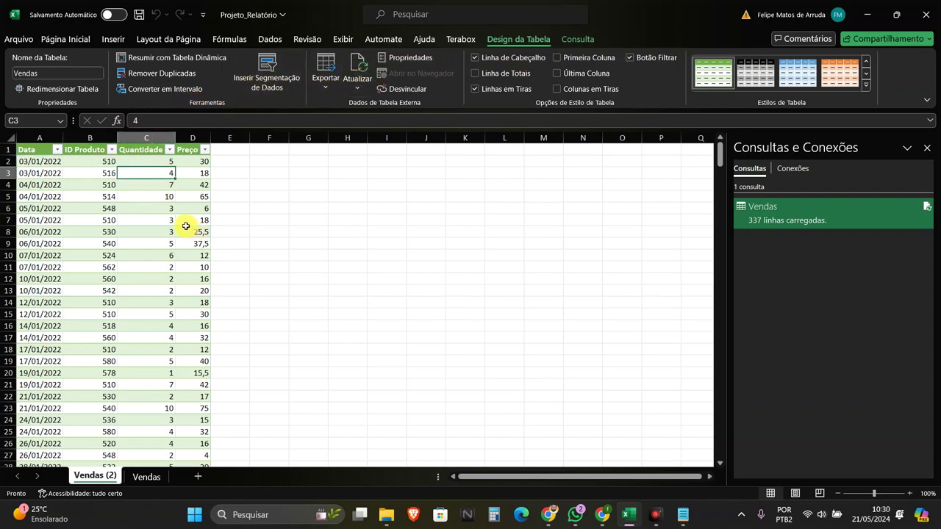
text(10)
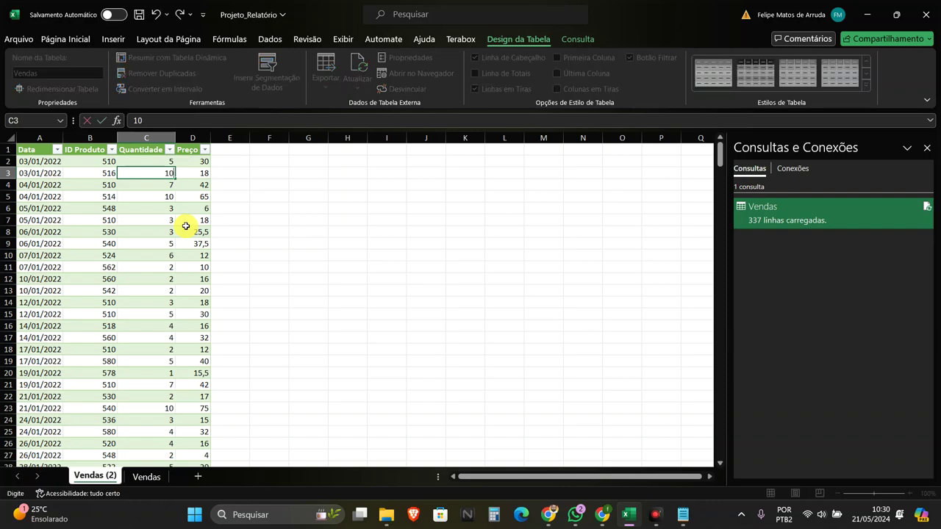
key(Return)
click(353, 67)
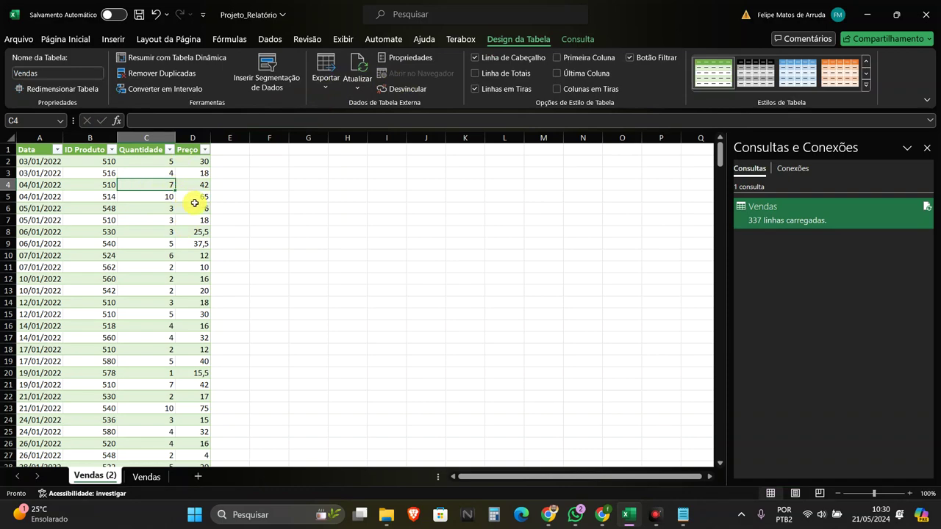
Step: Overwrite C4 with a new quantity, refresh again, and confirm C4 returns to 7
text(111111111111)
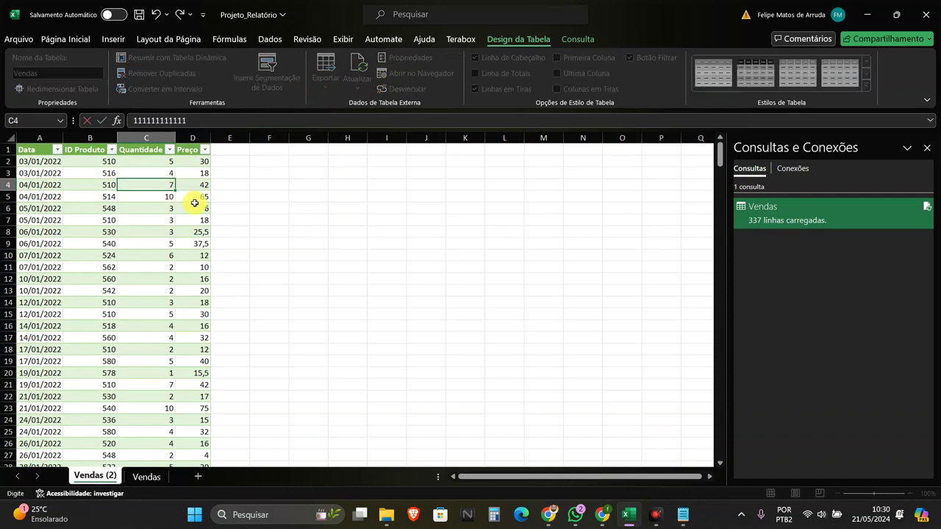
key(Return)
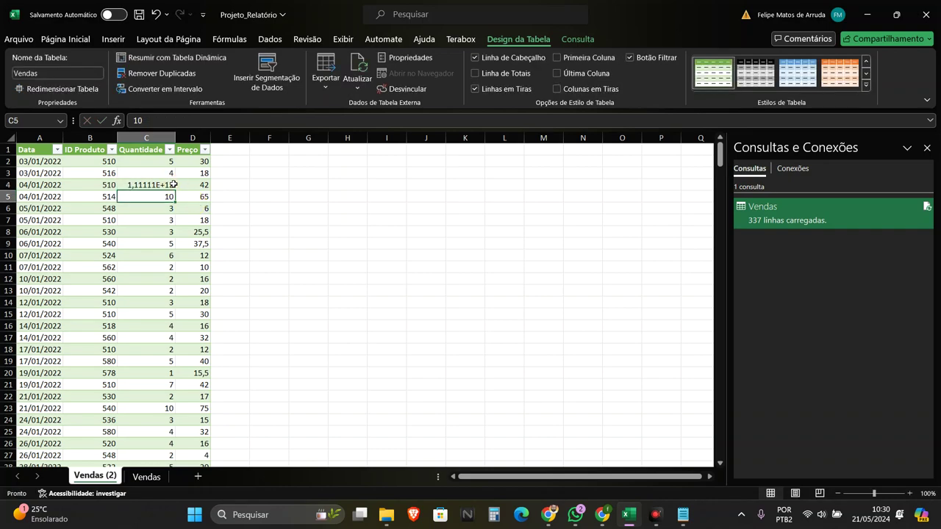
click(174, 184)
click(357, 68)
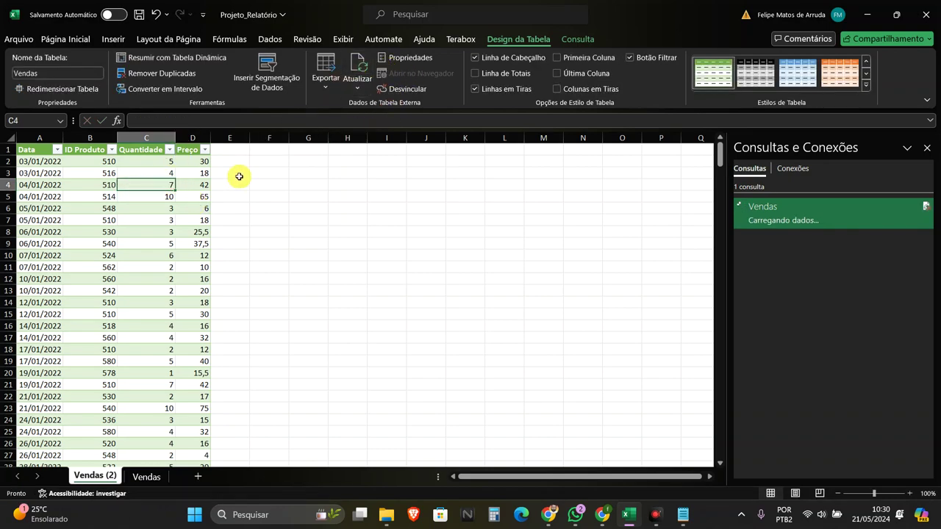
click(168, 178)
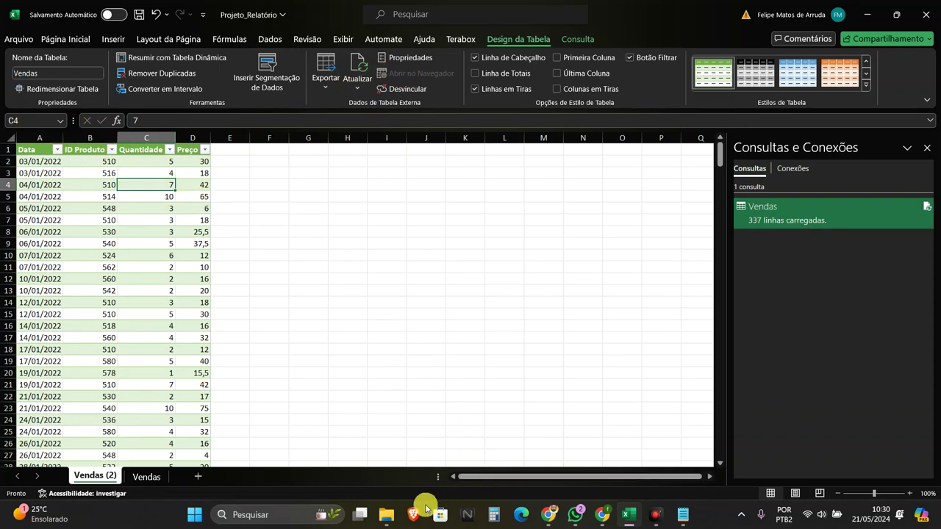
mouse_move(386, 515)
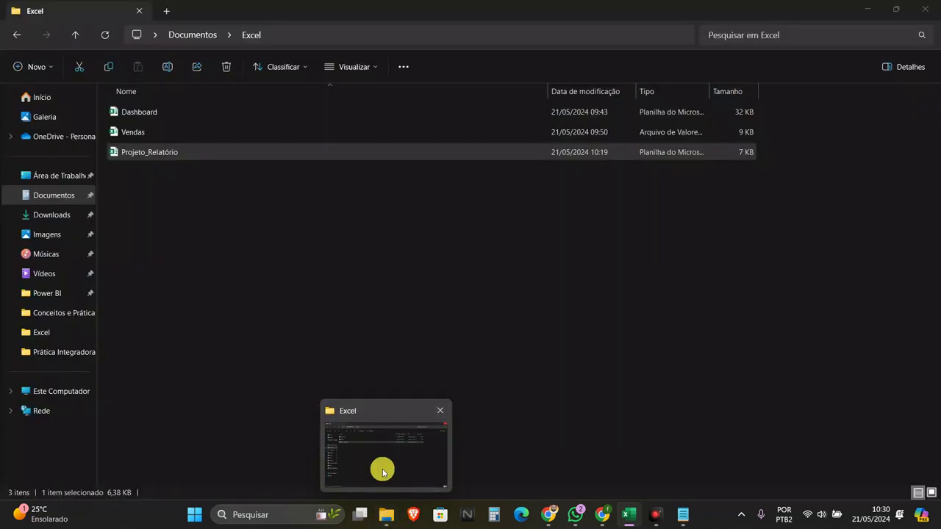
Step: Minimize the Documentos > Excel folder window to return to Projeto_Relatório
click(382, 472)
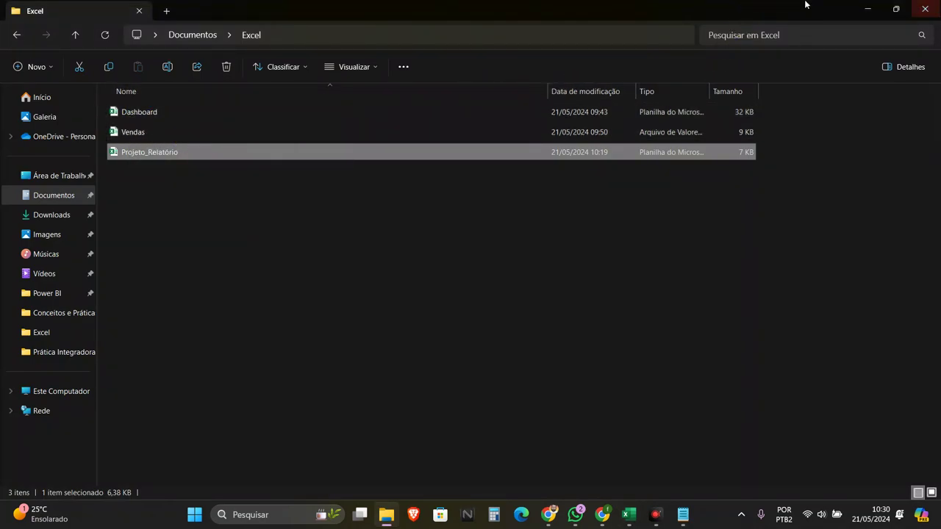
click(863, 8)
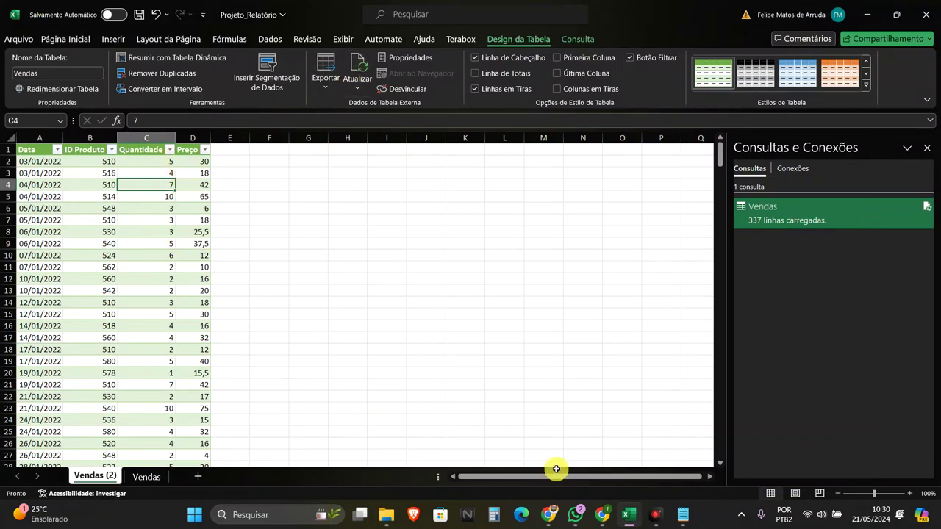
mouse_move(560, 522)
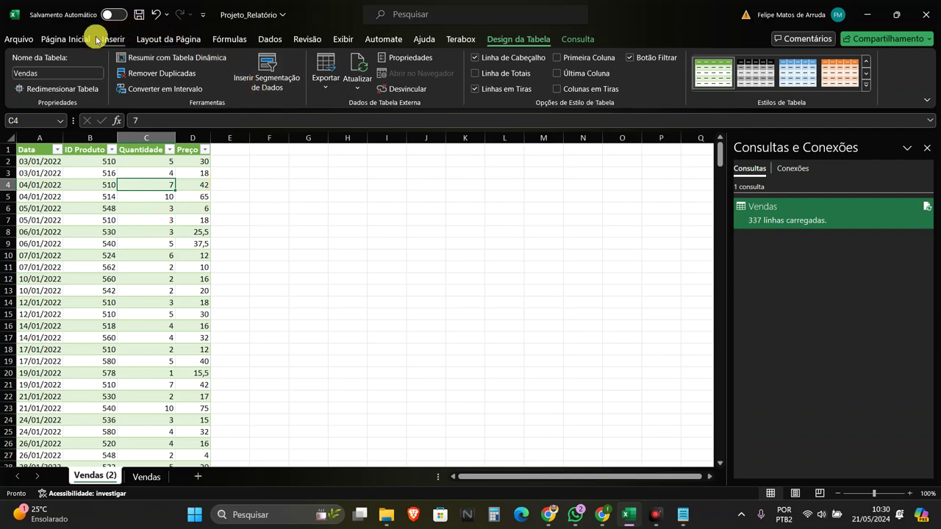
click(264, 40)
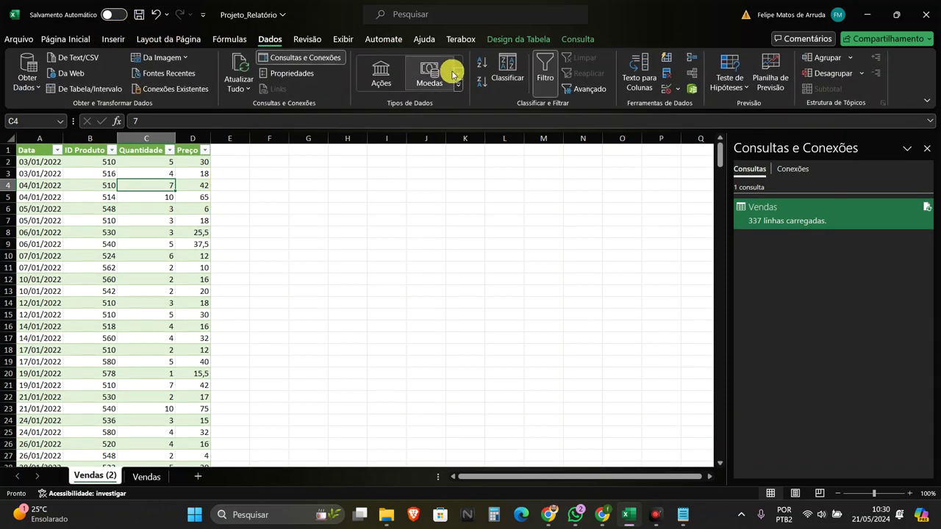
click(745, 223)
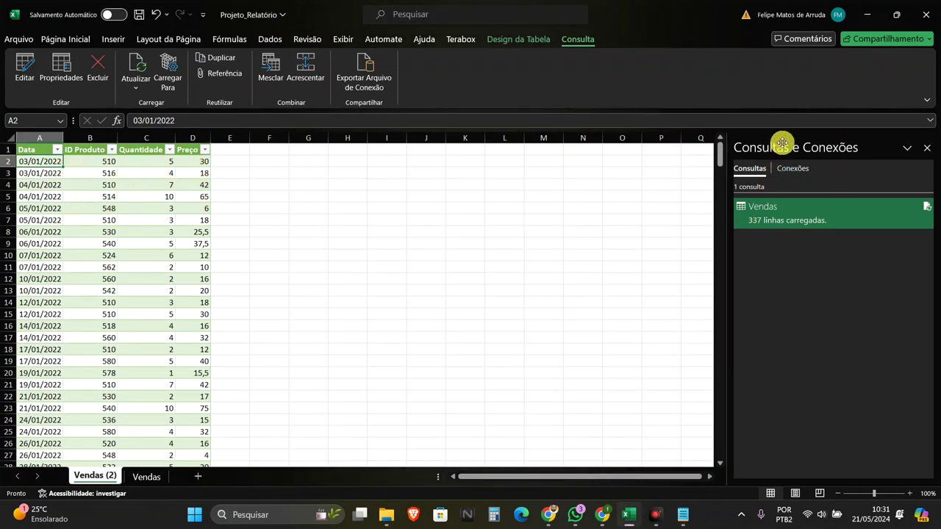
click(792, 170)
click(748, 169)
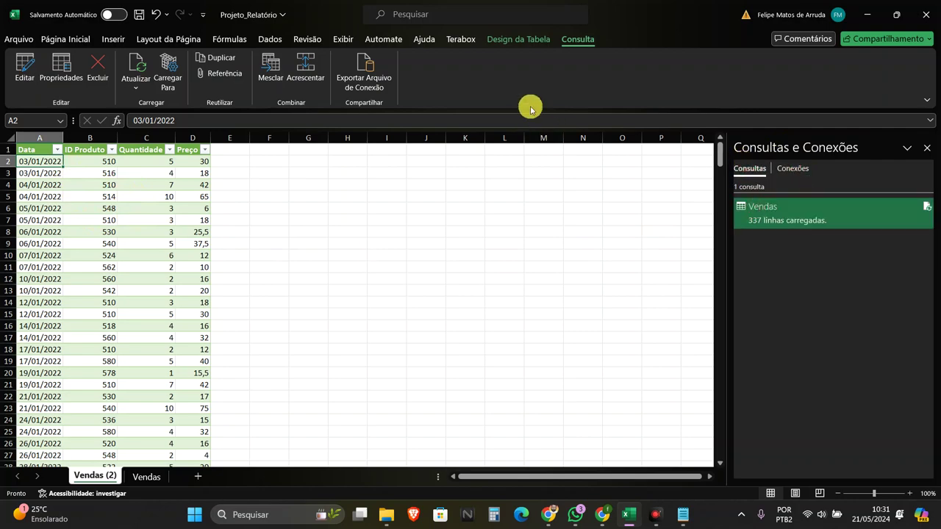
click(520, 39)
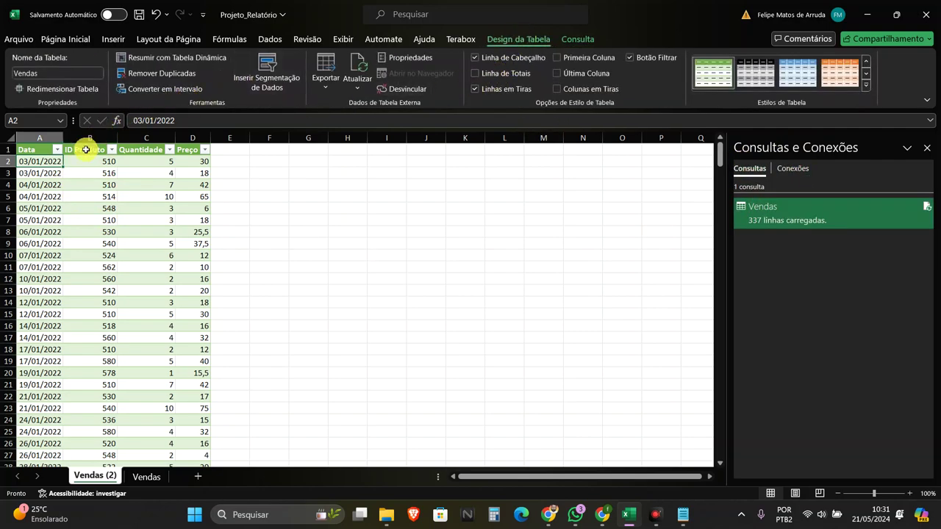
click(64, 74)
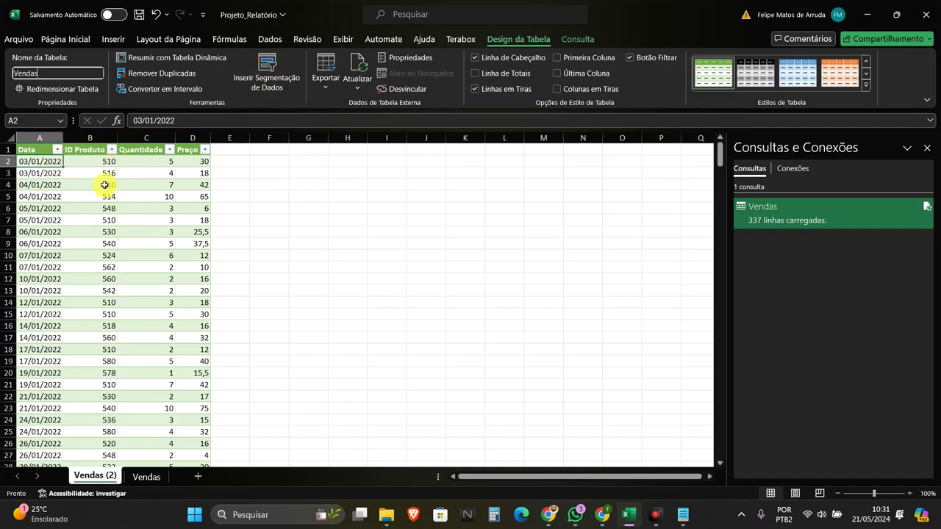
click(146, 477)
Step: From the Vendas (2) sheet, open the Vendas query via Consulta > Editar
click(108, 476)
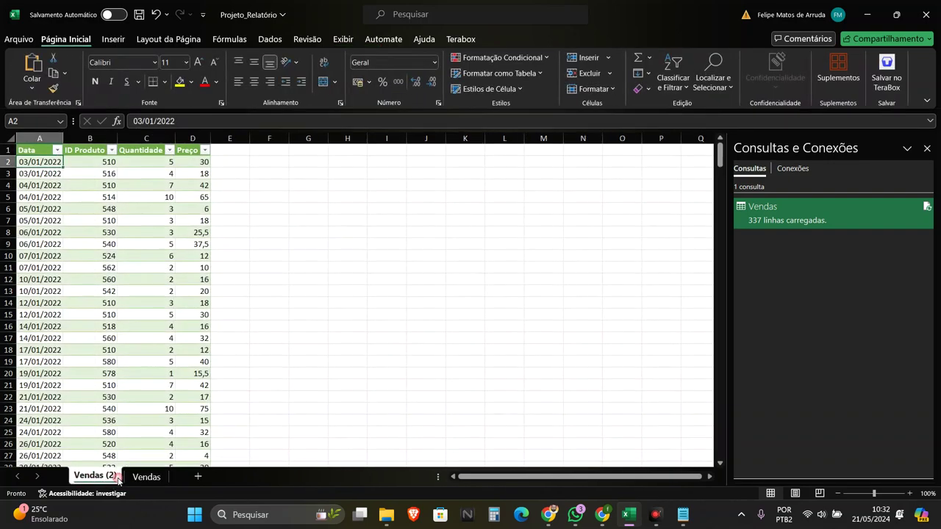
click(576, 39)
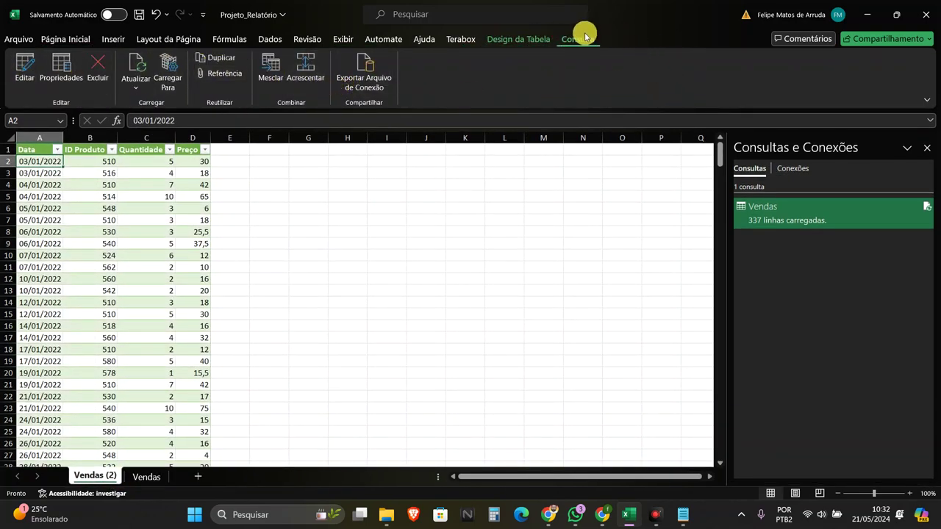
click(28, 59)
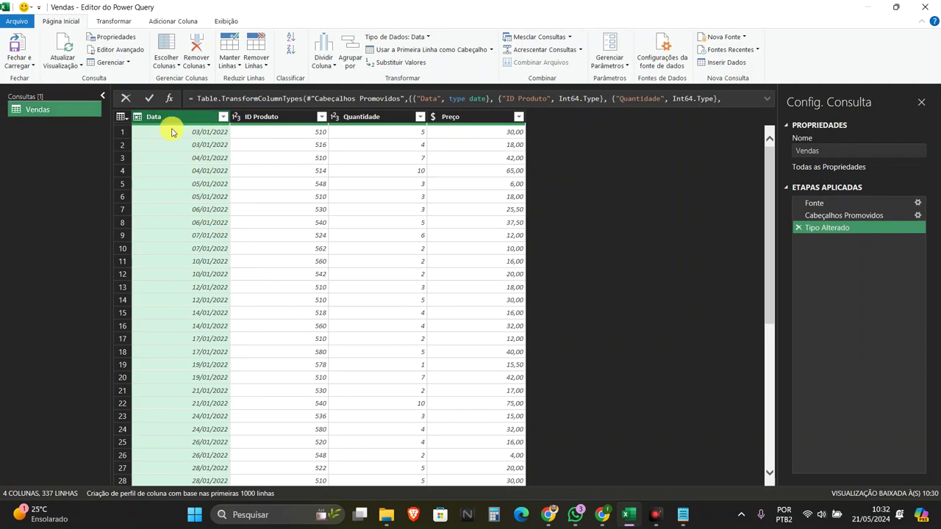
Step: Add an Ano column from Data's year (2022) and move it right after Data
click(126, 22)
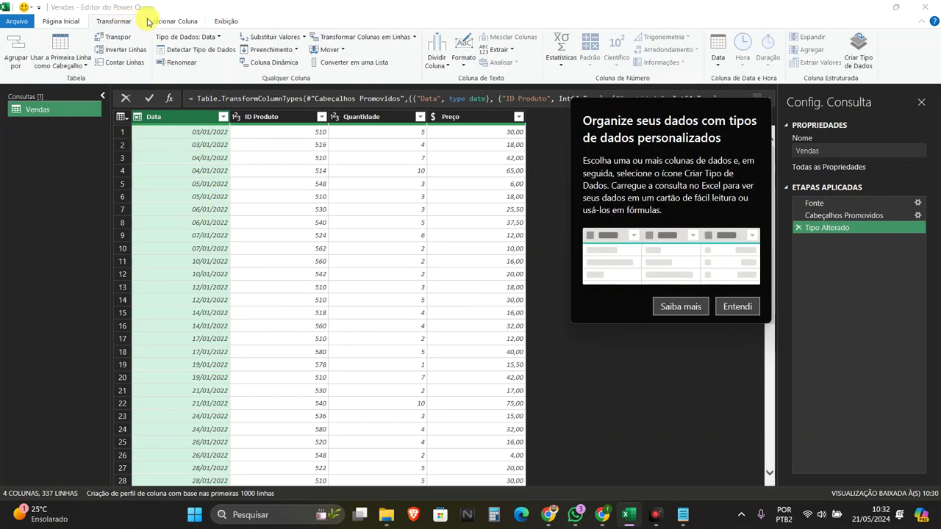
click(179, 23)
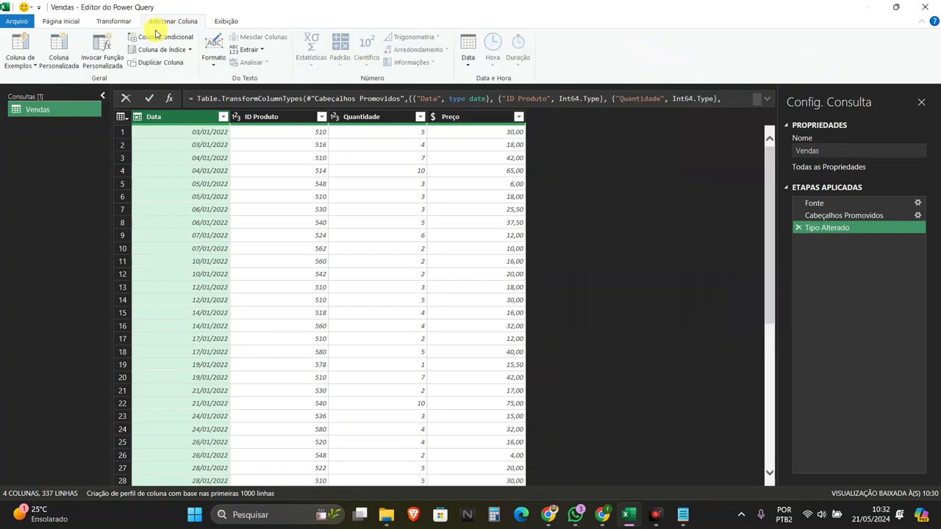
right_click(463, 58)
click(465, 59)
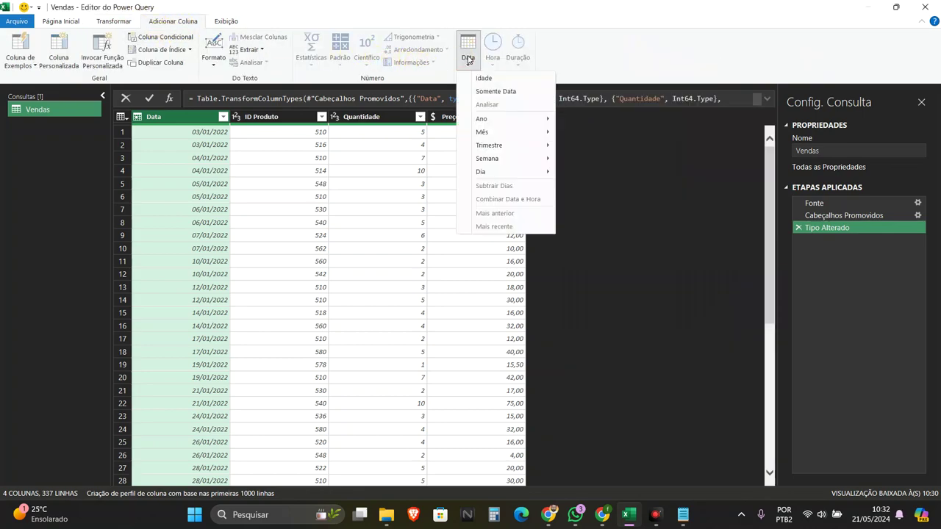
mouse_move(539, 127)
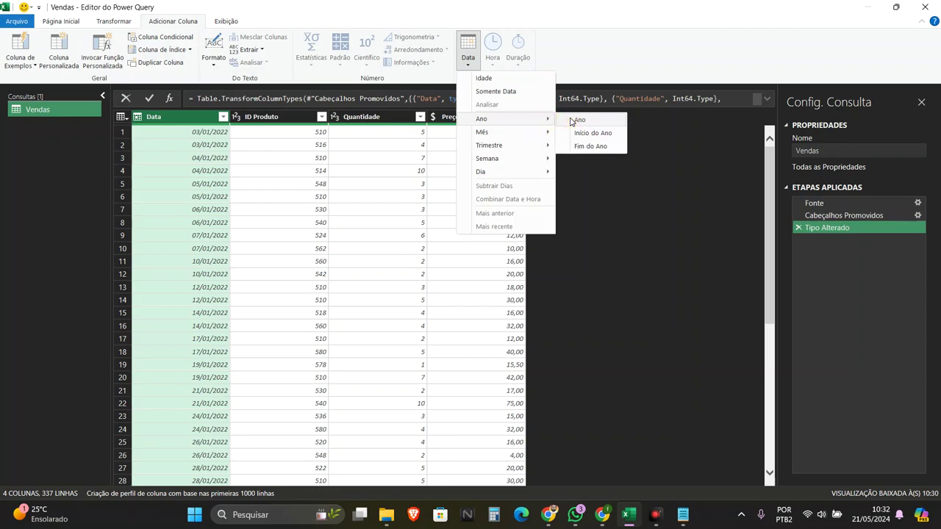
click(574, 120)
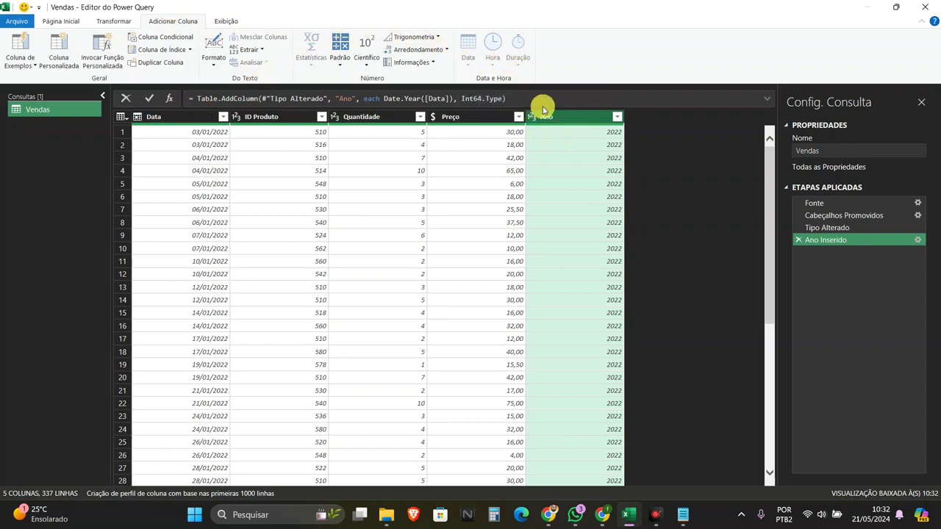
drag(555, 121, 246, 127)
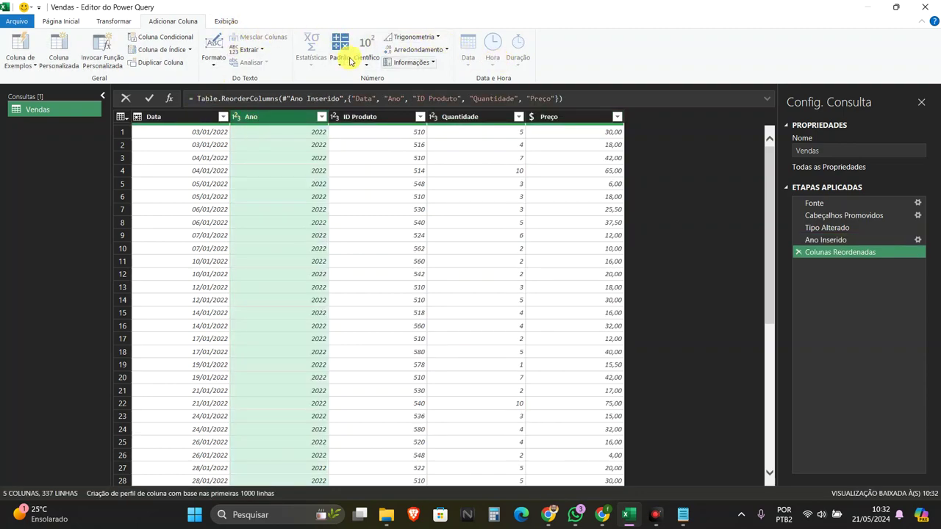
Step: Add a Nome do Mês column from the Data column and place it next to Data
click(166, 118)
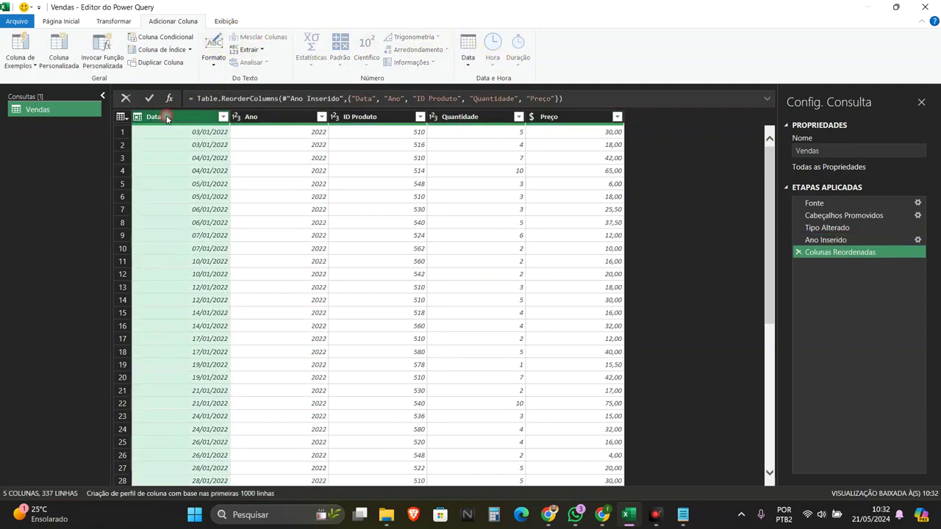
click(467, 56)
mouse_move(514, 117)
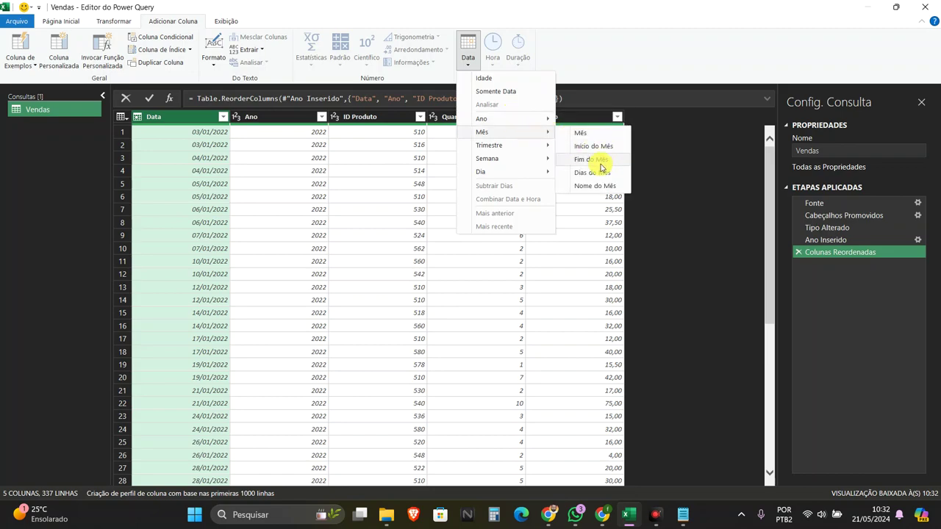
click(594, 186)
mouse_move(657, 116)
mouse_down()
mouse_move(271, 141)
mouse_move(246, 131)
mouse_up()
Step: Capitalize each word in Nome do Mês so months read like Janeiro
right_click(250, 116)
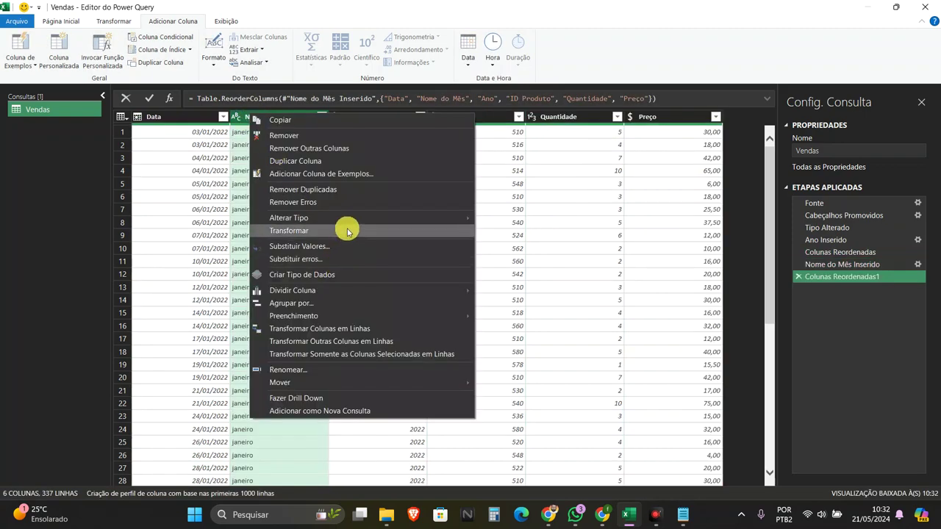
mouse_move(360, 238)
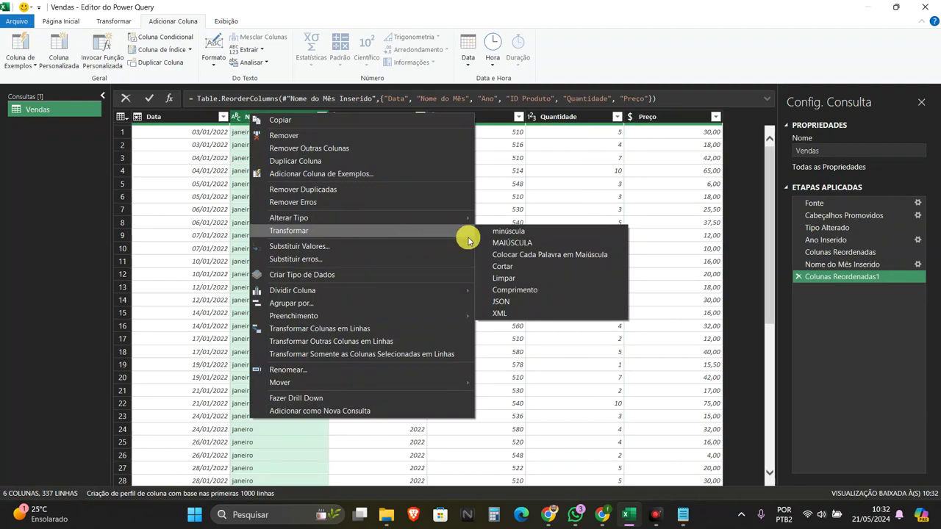
click(528, 255)
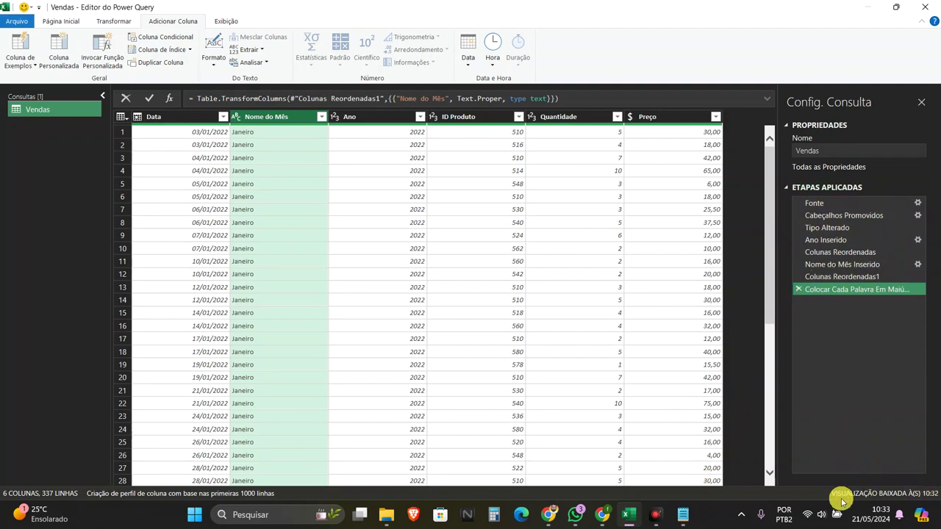
Step: Close the Power Query editor and load Vendas, with Nome do Mês and Ano, as 337 rows
click(656, 515)
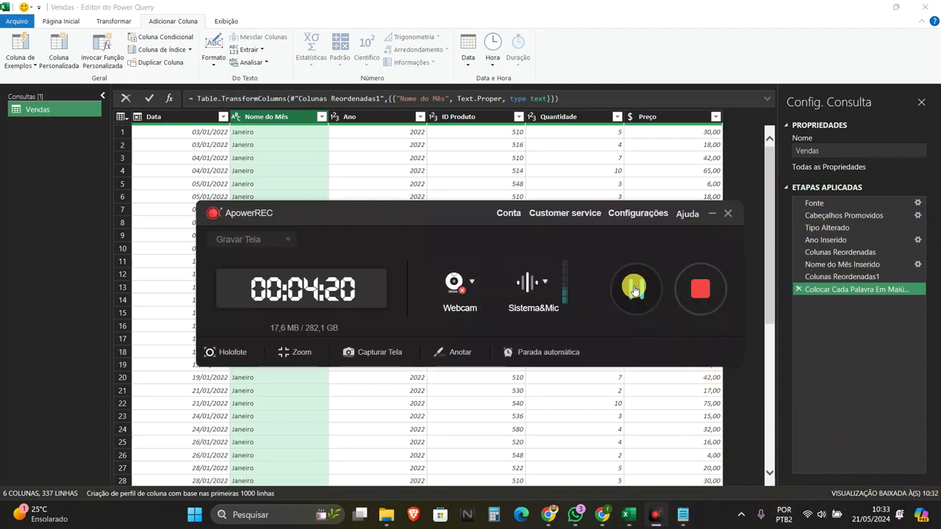
click(711, 213)
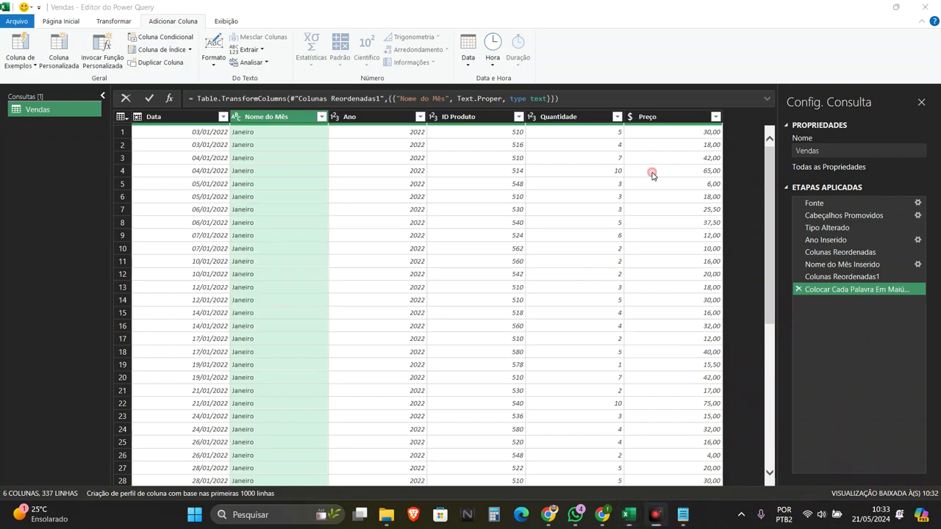
click(59, 21)
click(25, 46)
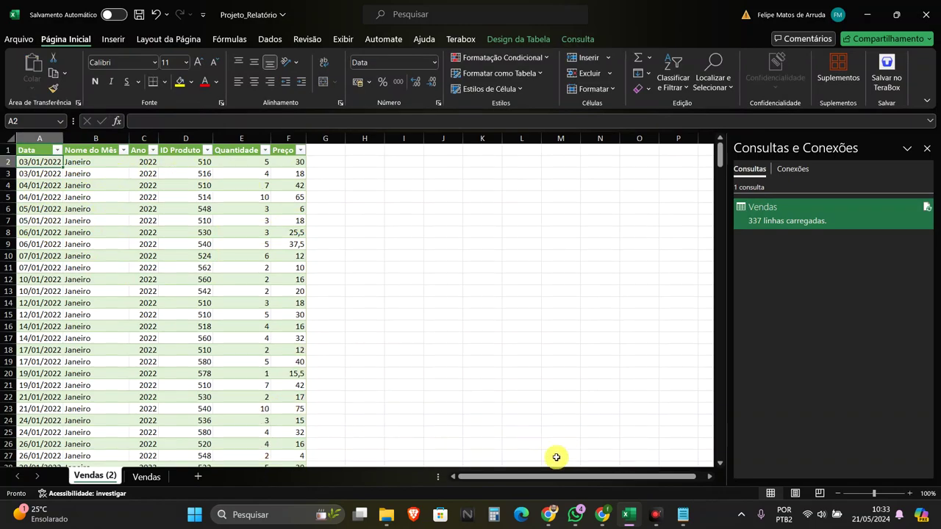
Step: Glance at the source files folder, then check the first Quantidade value in E2
click(380, 516)
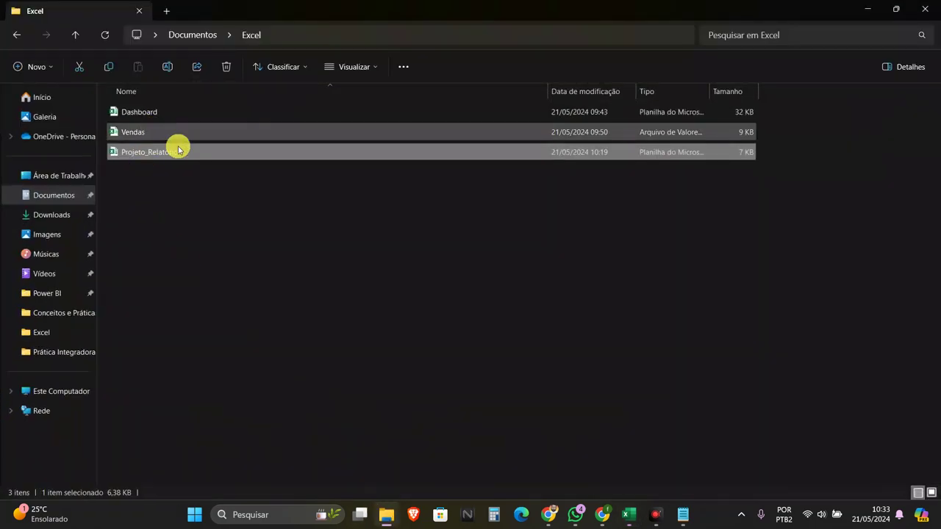
click(867, 21)
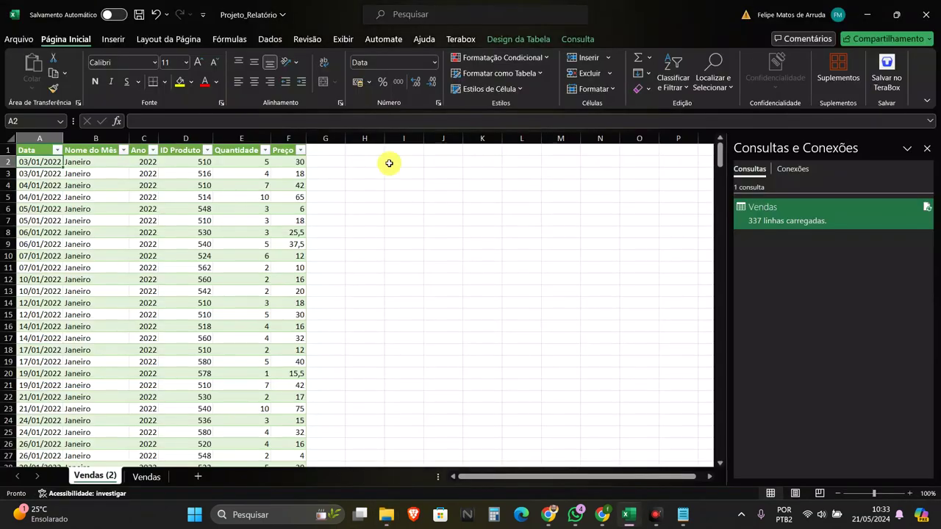
click(246, 159)
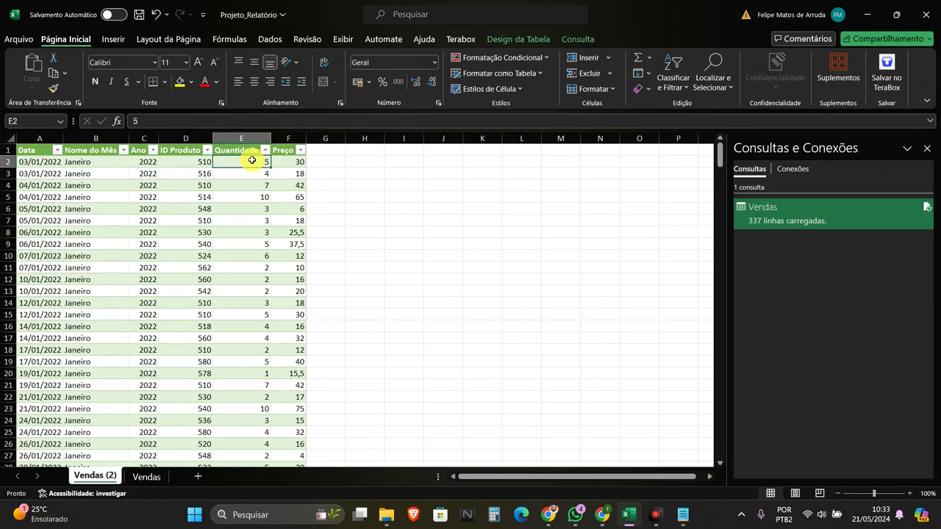
Step: Open the Vendas CSV from File Explorer in Notepad (Abrir com > Bloco de notas)
click(390, 513)
click(134, 133)
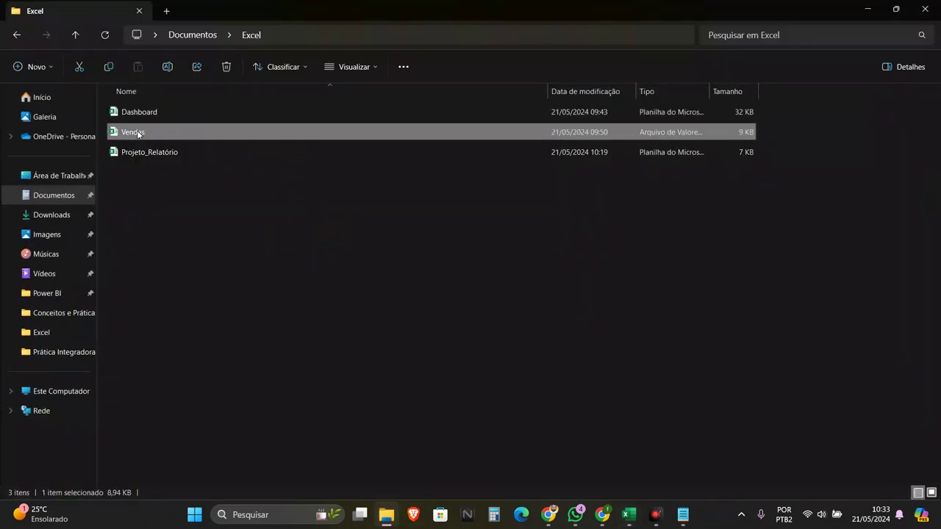
right_click(134, 132)
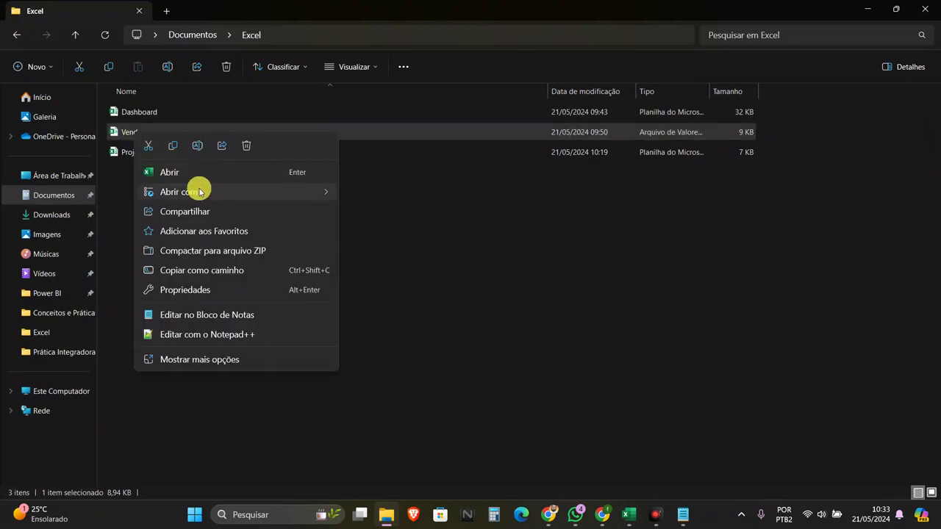
mouse_move(222, 197)
click(391, 194)
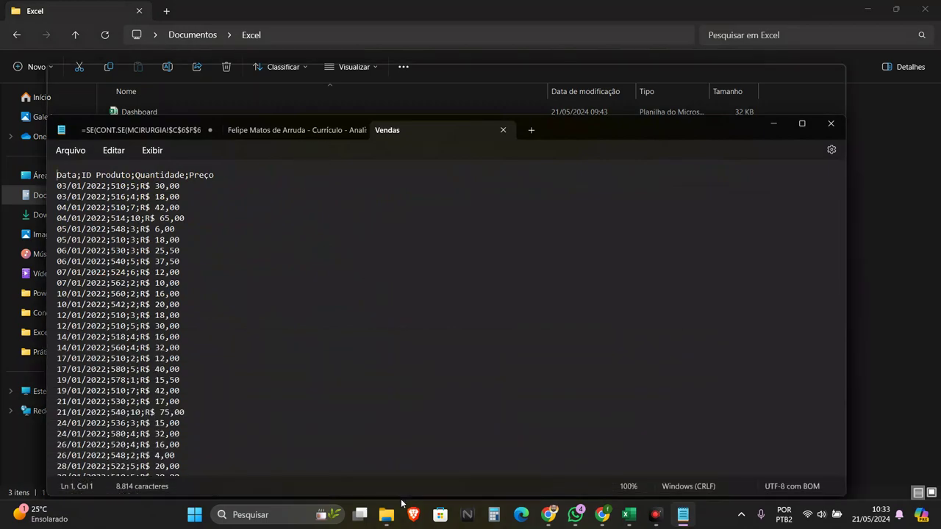
Step: Stretch the Notepad window to full height and scroll through the CSV rows
drag(401, 349, 401, 526)
scroll(159, 147, down, 8)
scroll(189, 204, down, 8)
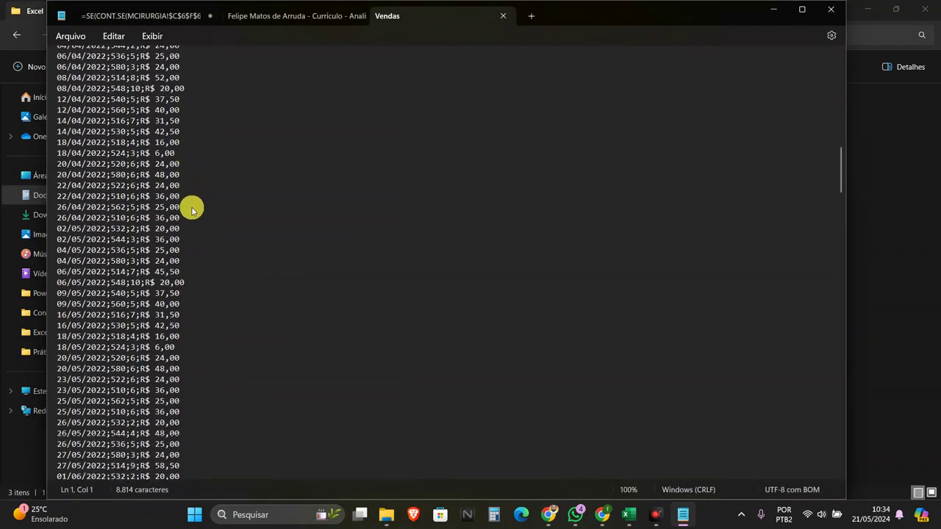
scroll(191, 208, down, 8)
scroll(222, 238, down, 8)
scroll(222, 237, up, 20)
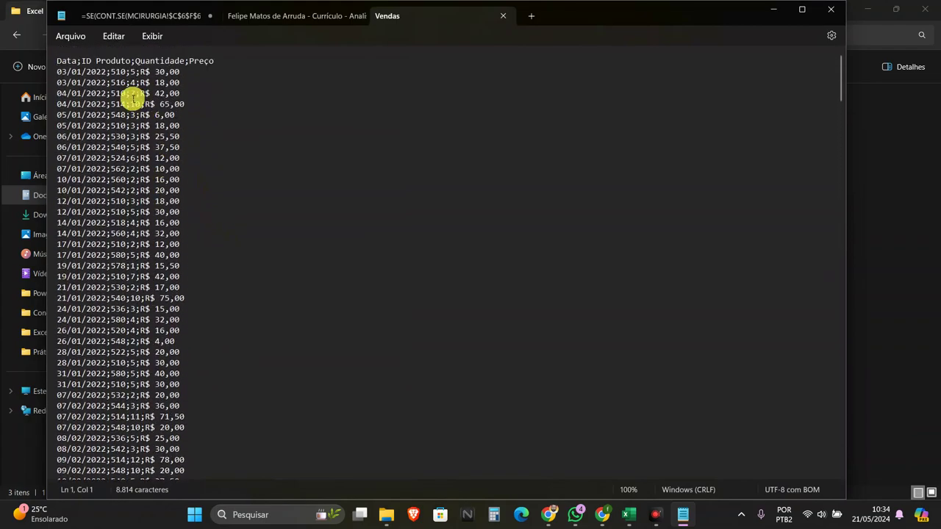
mouse_move(628, 518)
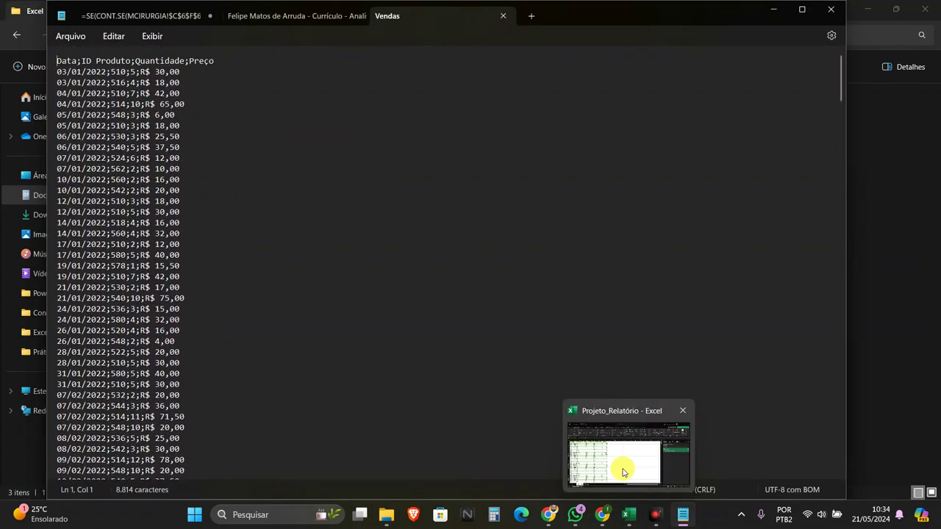
mouse_move(621, 470)
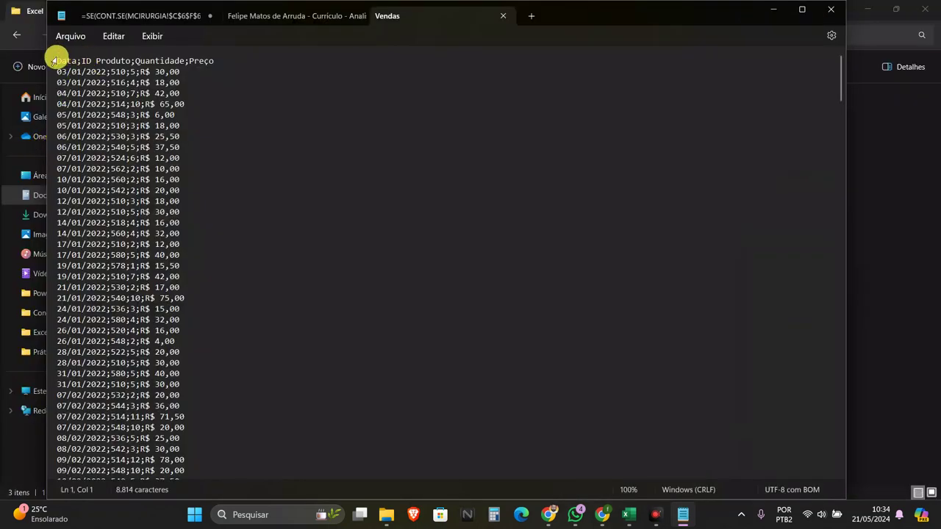
Step: Change the first data row's quantity from 5 to 10, save the file, and minimize Notepad
triple_click(54, 60)
click(73, 60)
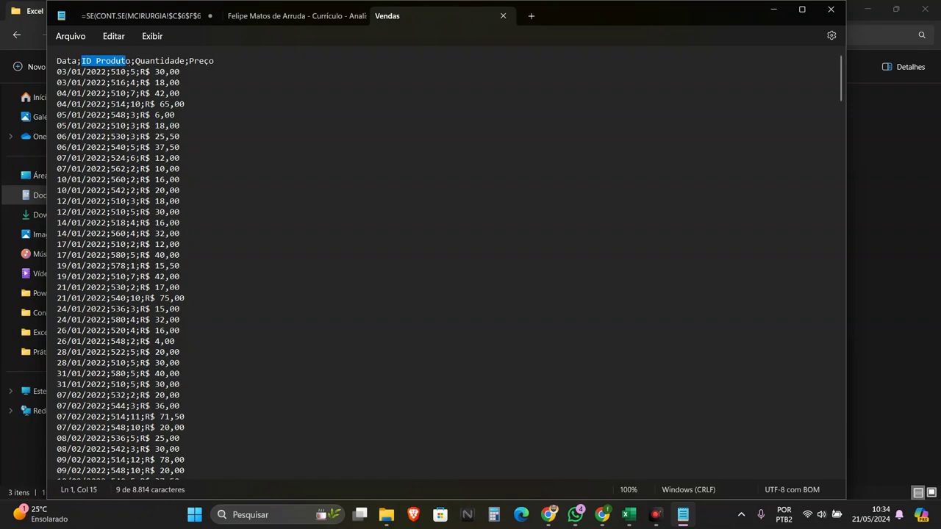
triple_click(59, 73)
click(81, 71)
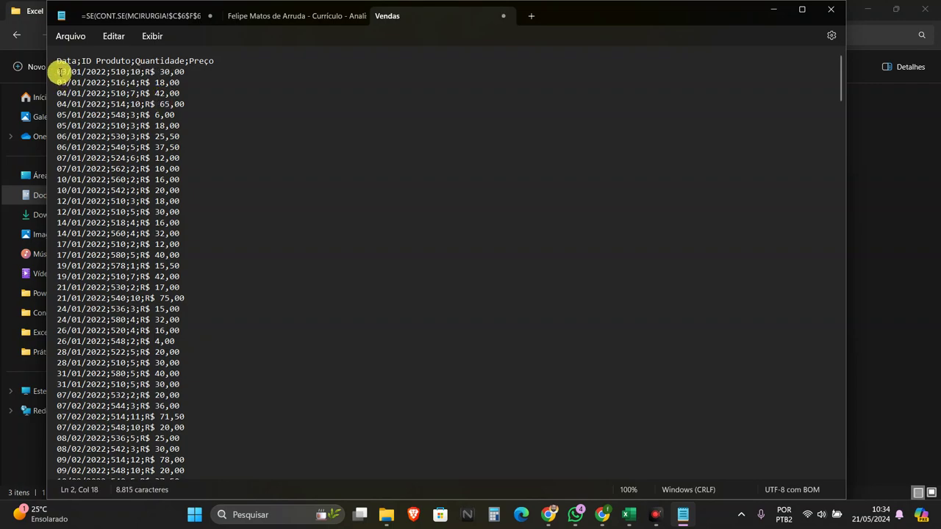
click(71, 36)
click(71, 118)
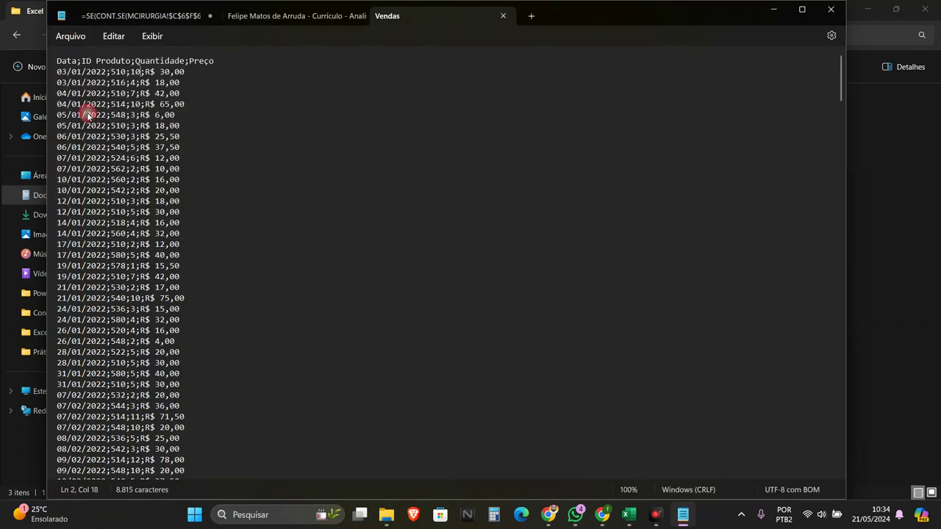
click(886, 119)
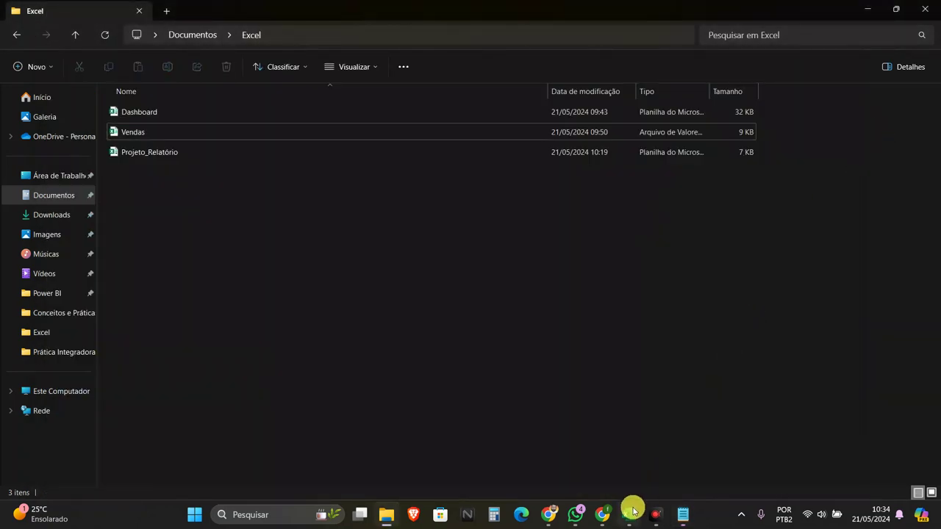
Step: Refresh the Vendas query from Consulta > Atualizar and confirm E2 now shows 10
click(630, 512)
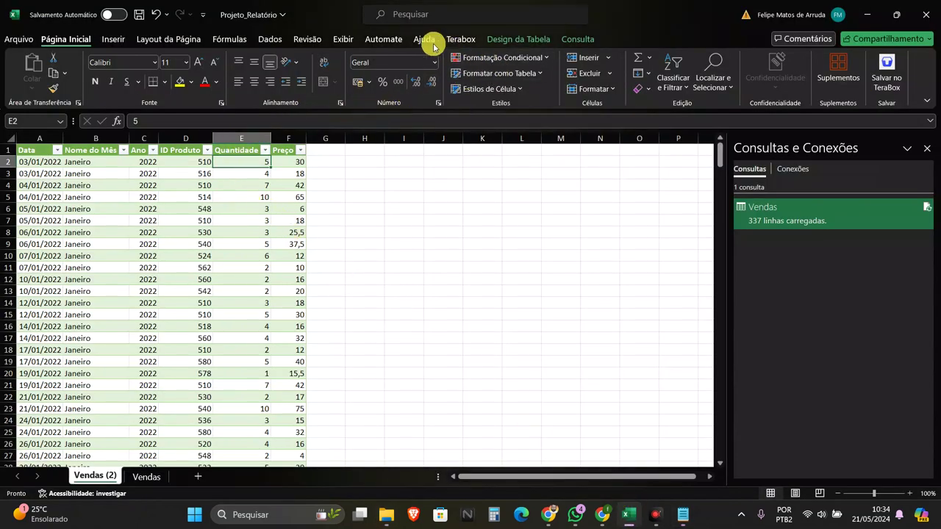
click(577, 39)
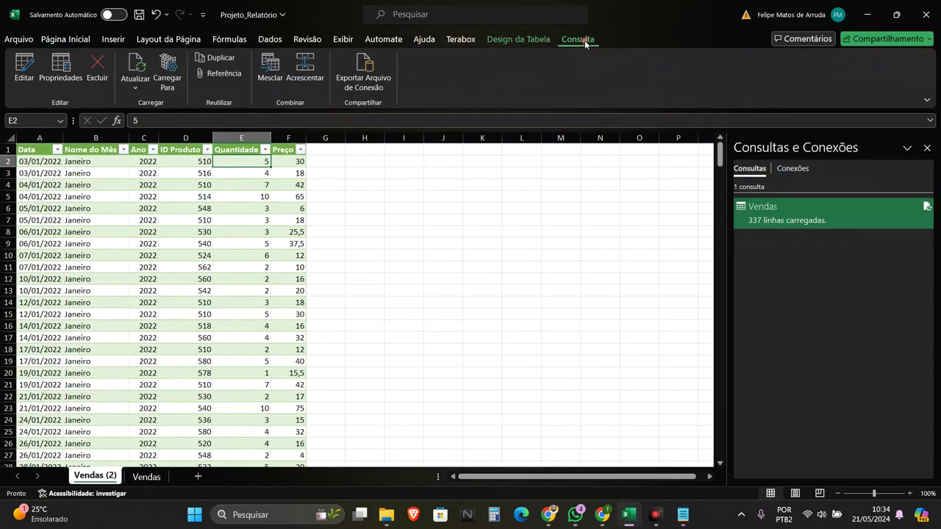
click(135, 66)
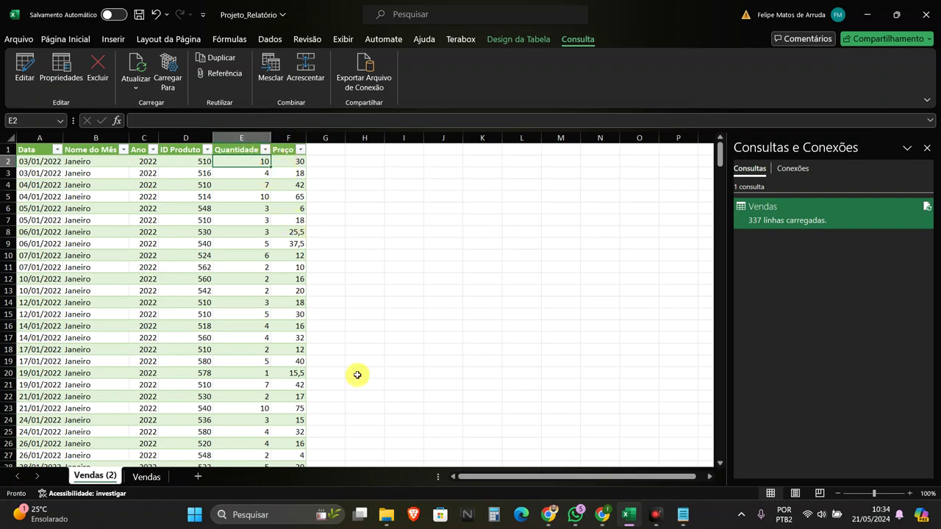
scroll(261, 183, down, 9)
scroll(260, 183, up, 8)
scroll(261, 183, up, 1)
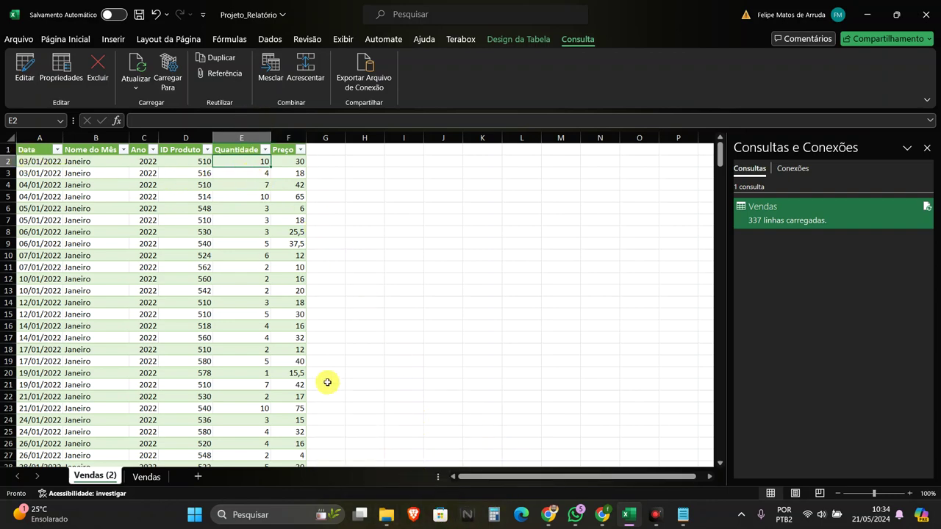
Step: Glance at the Vendas source file in File Explorer, then minimize it
click(385, 514)
click(129, 140)
click(867, 9)
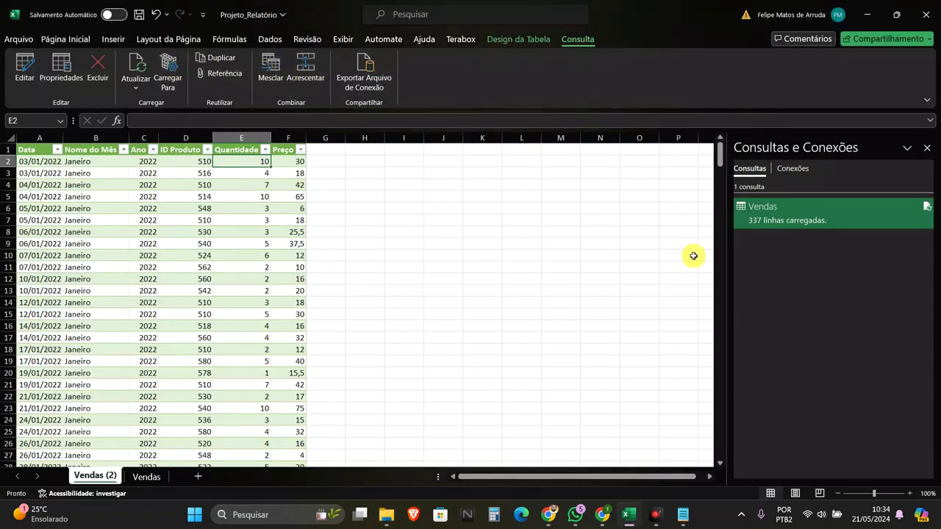
Step: Select table columns A–F, click F2 (Preço 30), then show the Dados tab
mouse_move(720, 154)
mouse_down()
mouse_move(723, 295)
mouse_move(720, 151)
mouse_up()
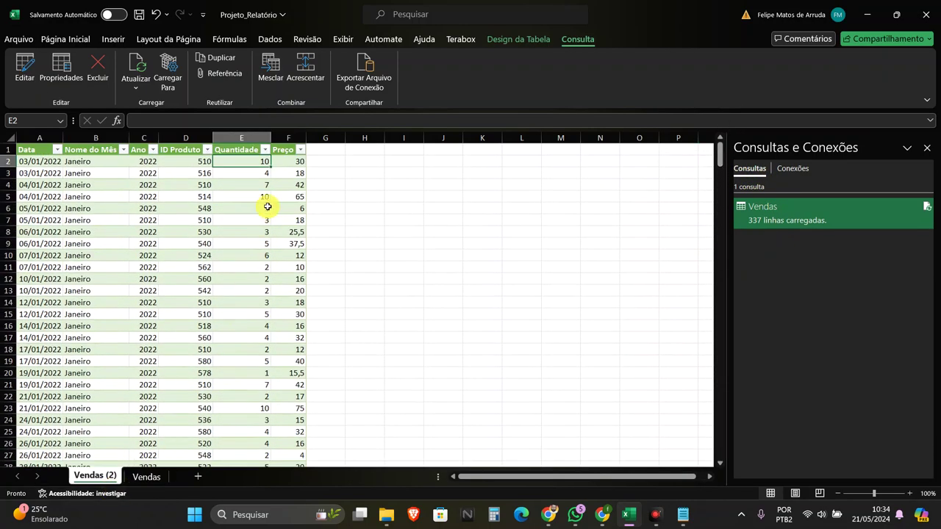
drag(40, 137, 288, 137)
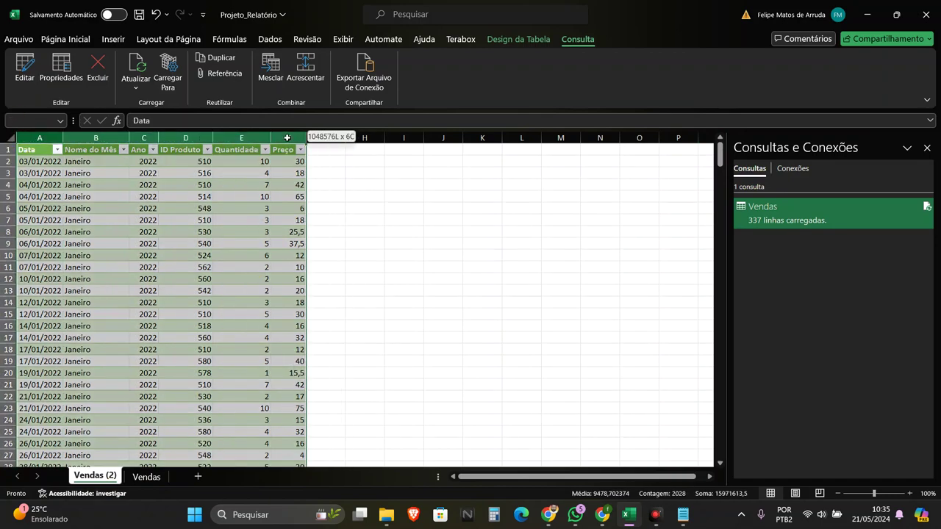
click(169, 172)
drag(39, 137, 294, 140)
click(287, 160)
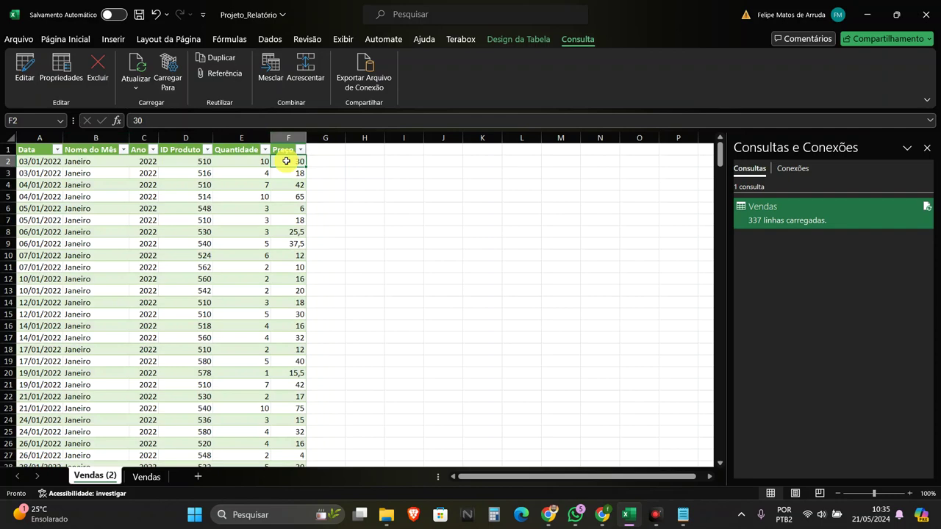
click(269, 39)
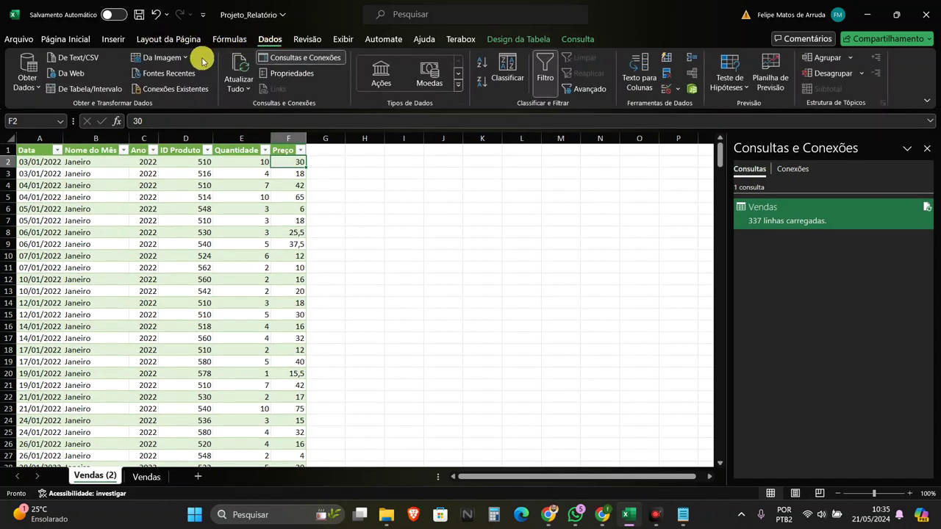